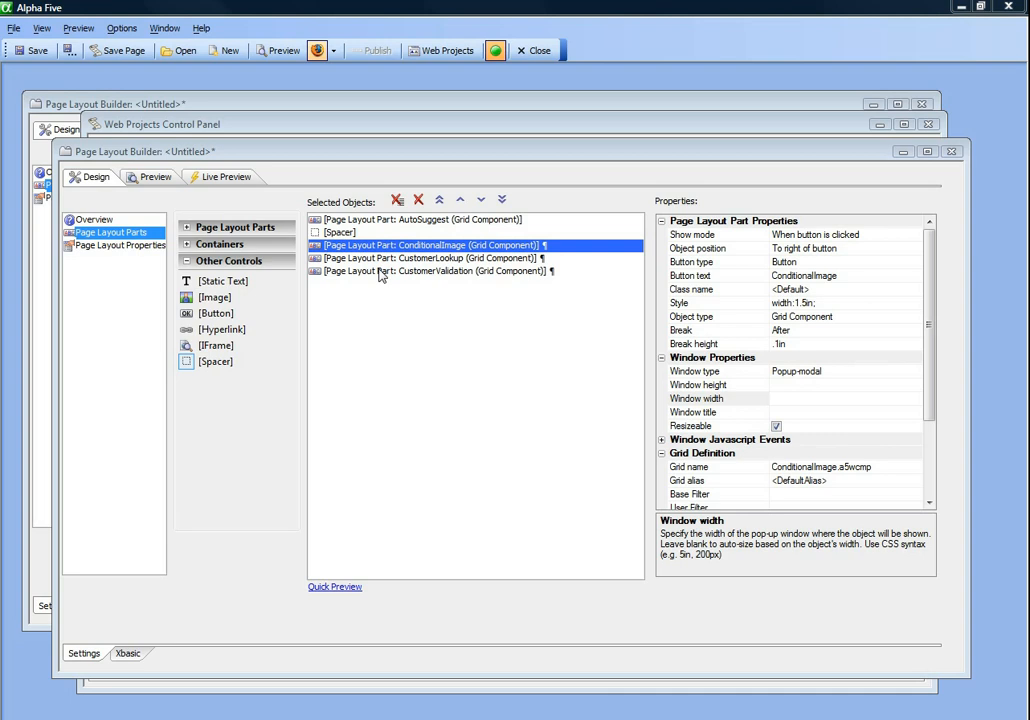
Set the show mode of all four grid parts to When page is loaded, and delete the spacer.
{"action": "left_click", "coordinate": [392, 222]}
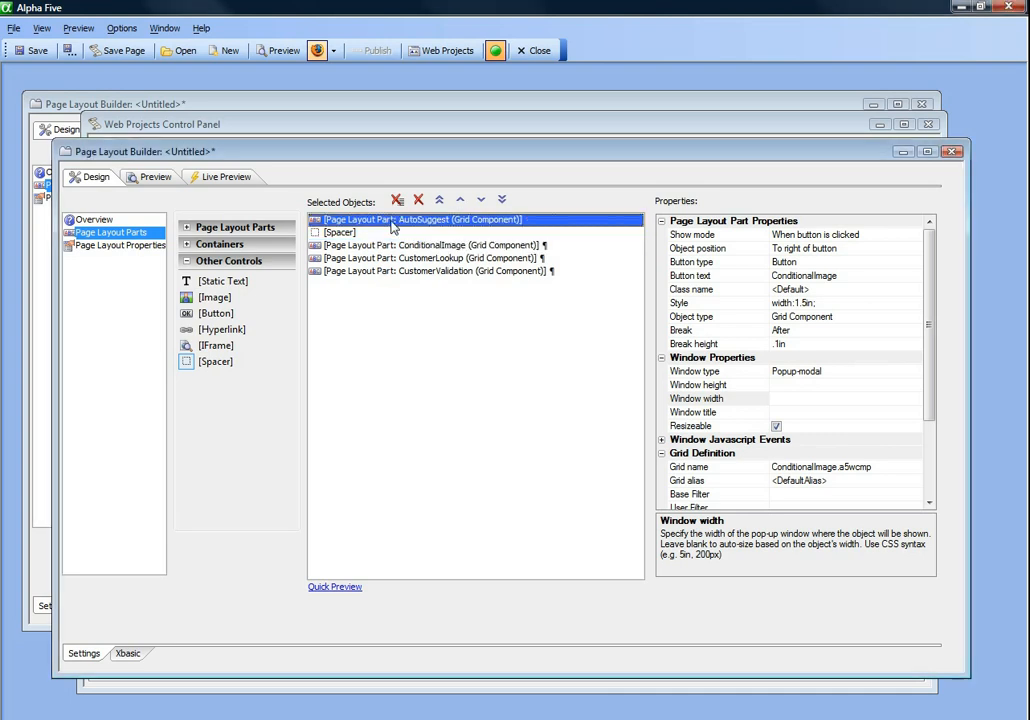
{"action": "double_click", "coordinate": [704, 234]}
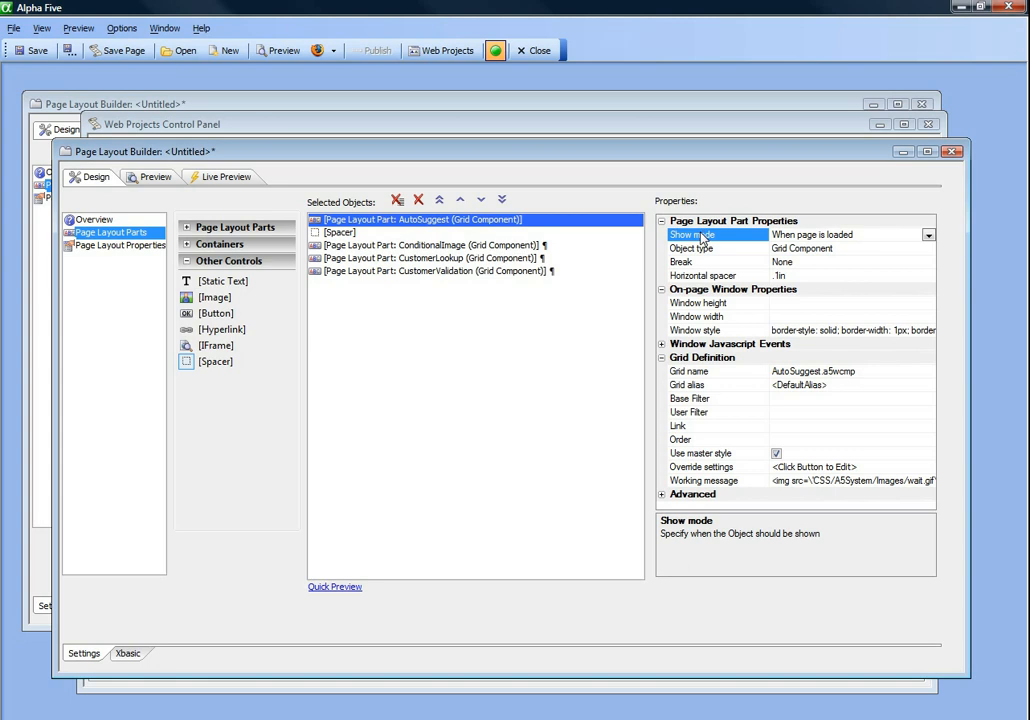
{"action": "left_click", "coordinate": [462, 246]}
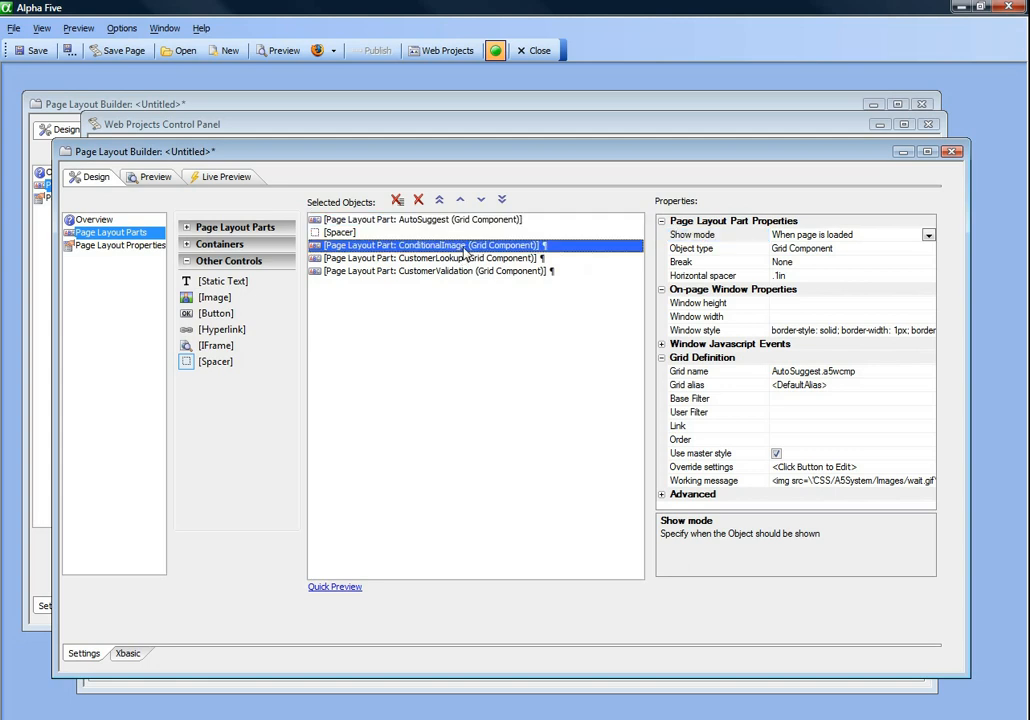
{"action": "double_click", "coordinate": [712, 234]}
{"action": "left_click", "coordinate": [450, 258]}
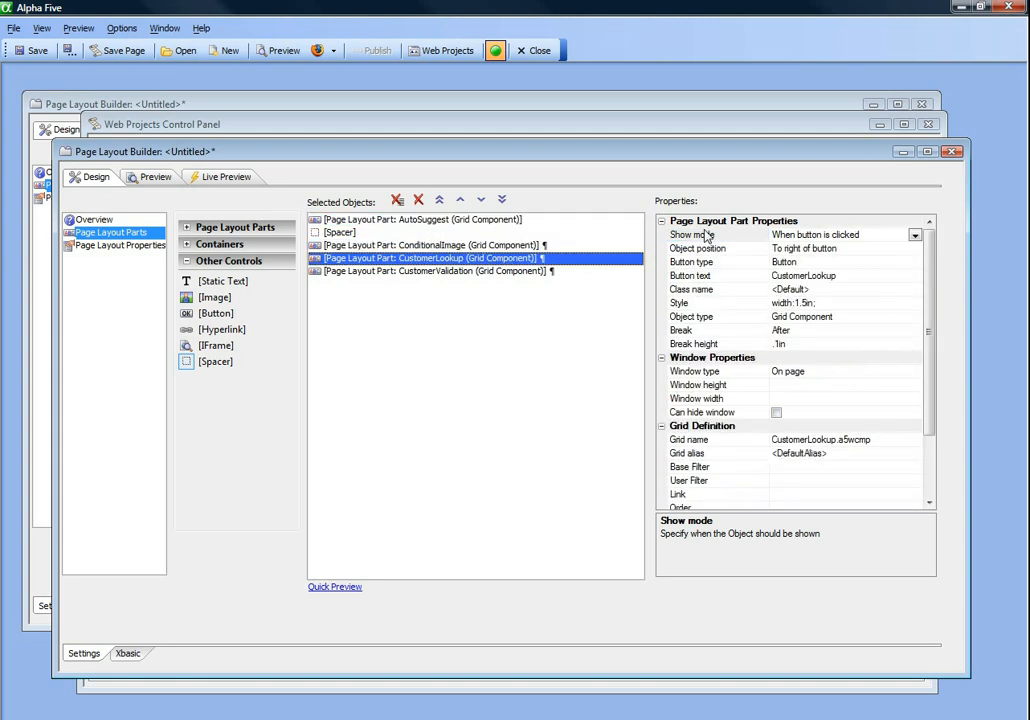
{"action": "double_click", "coordinate": [706, 234]}
{"action": "left_click", "coordinate": [536, 271]}
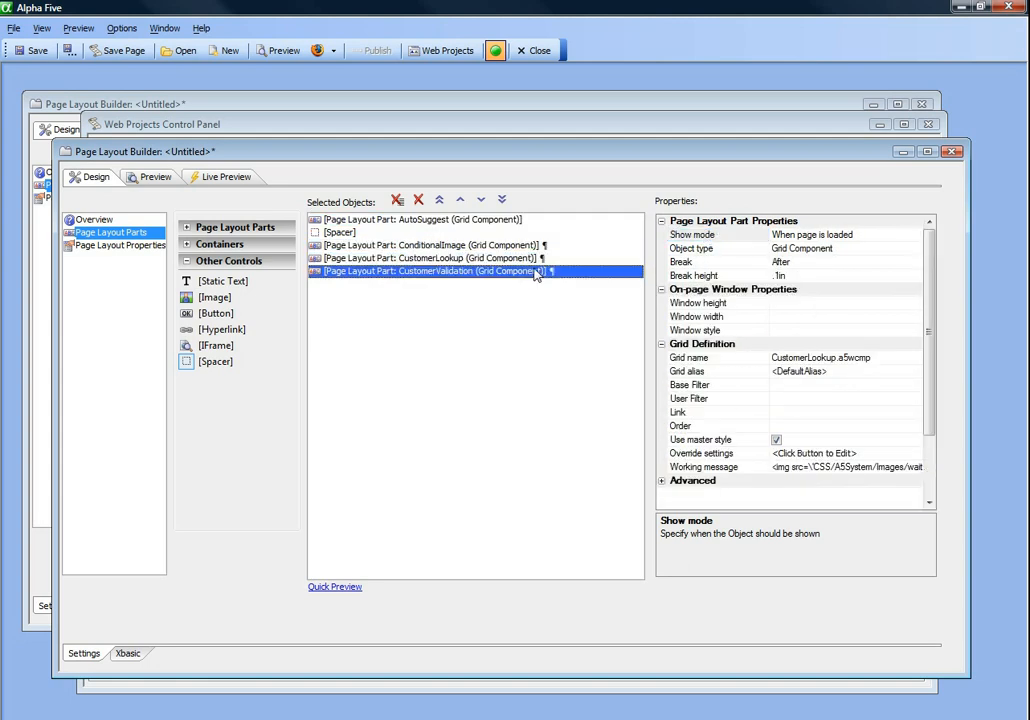
{"action": "double_click", "coordinate": [697, 236]}
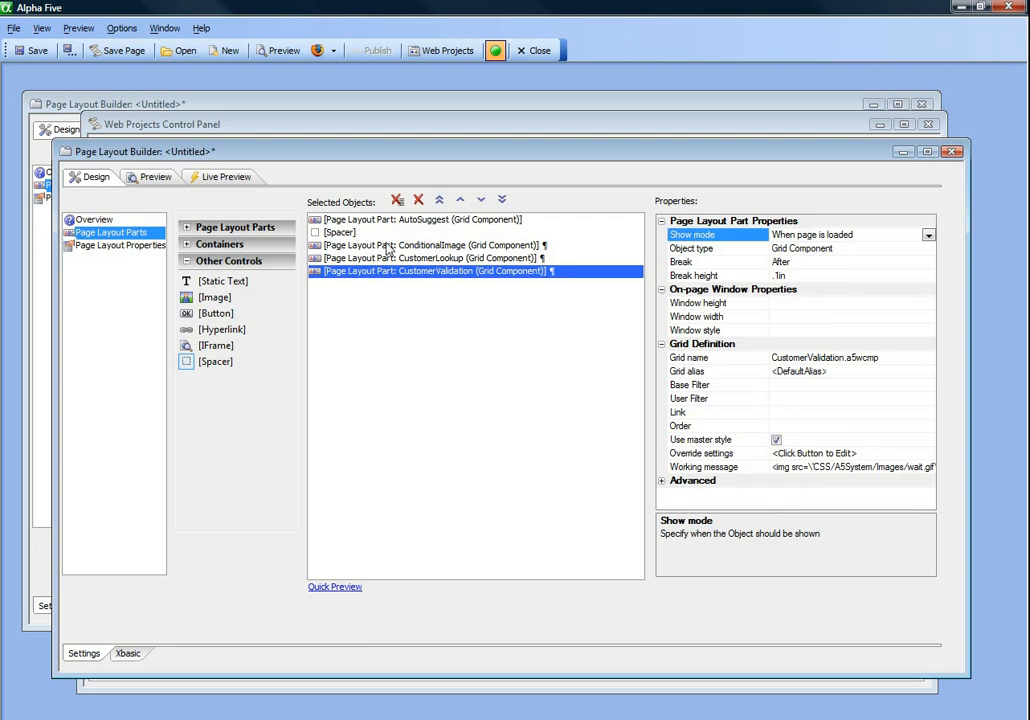
{"action": "left_click", "coordinate": [351, 236]}
{"action": "left_click", "coordinate": [418, 200]}
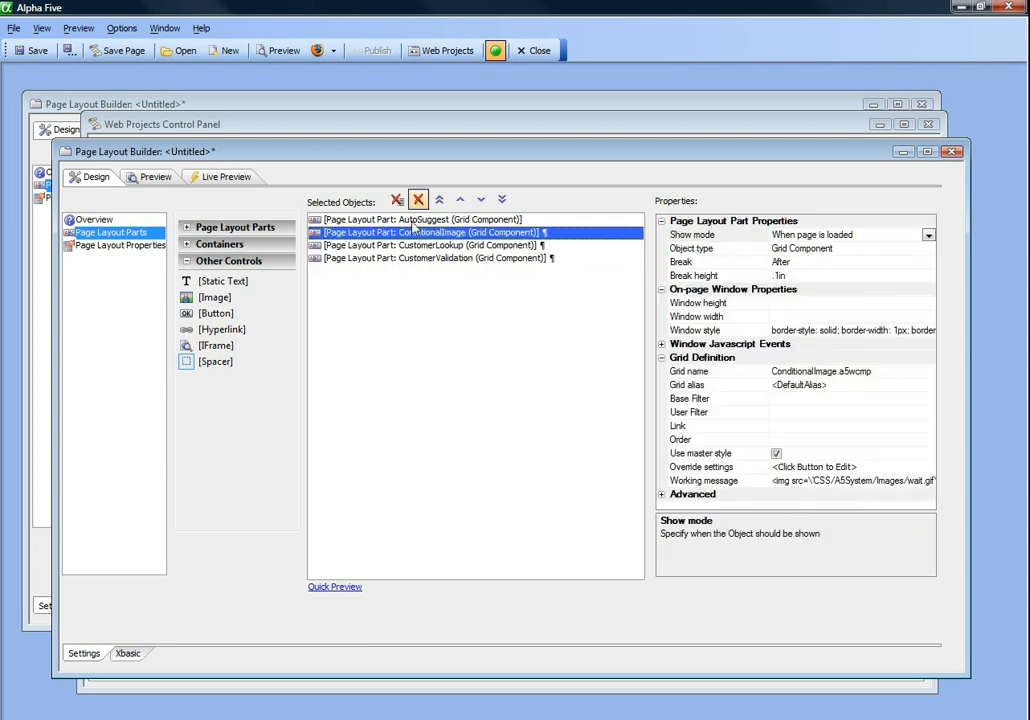
Wrap the four grid parts in a tab control with panes titled Grid1, Grid2, Grid3 and Grid4, including its closing tag.
{"action": "left_click_drag", "start_coordinate": [342, 219], "coordinate": [353, 262]}
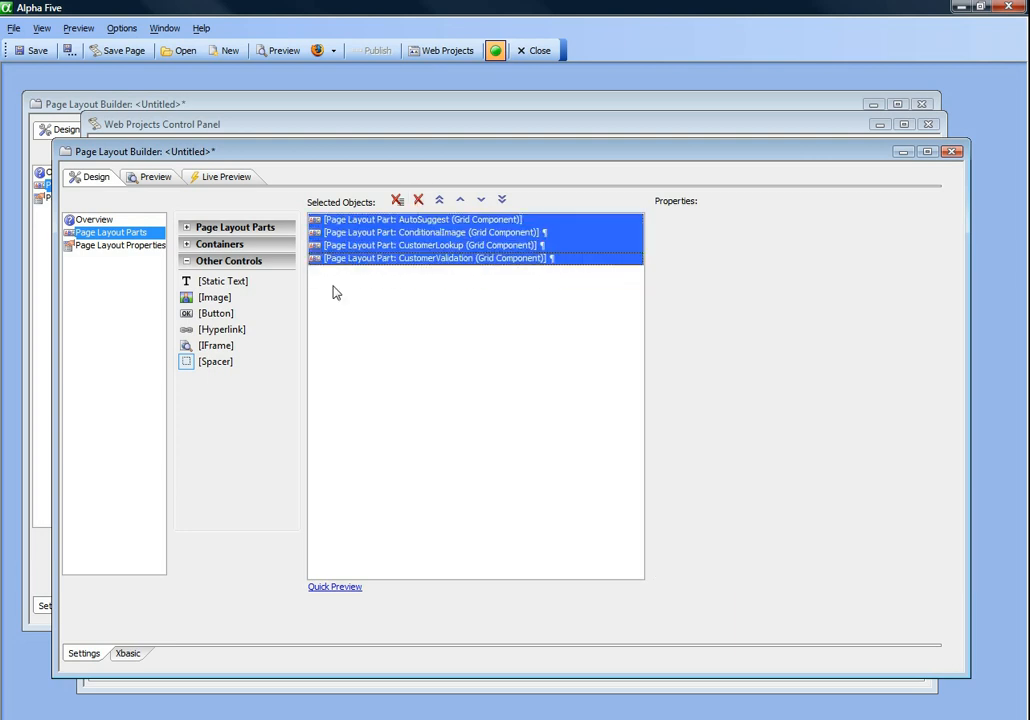
{"action": "left_click", "coordinate": [238, 250]}
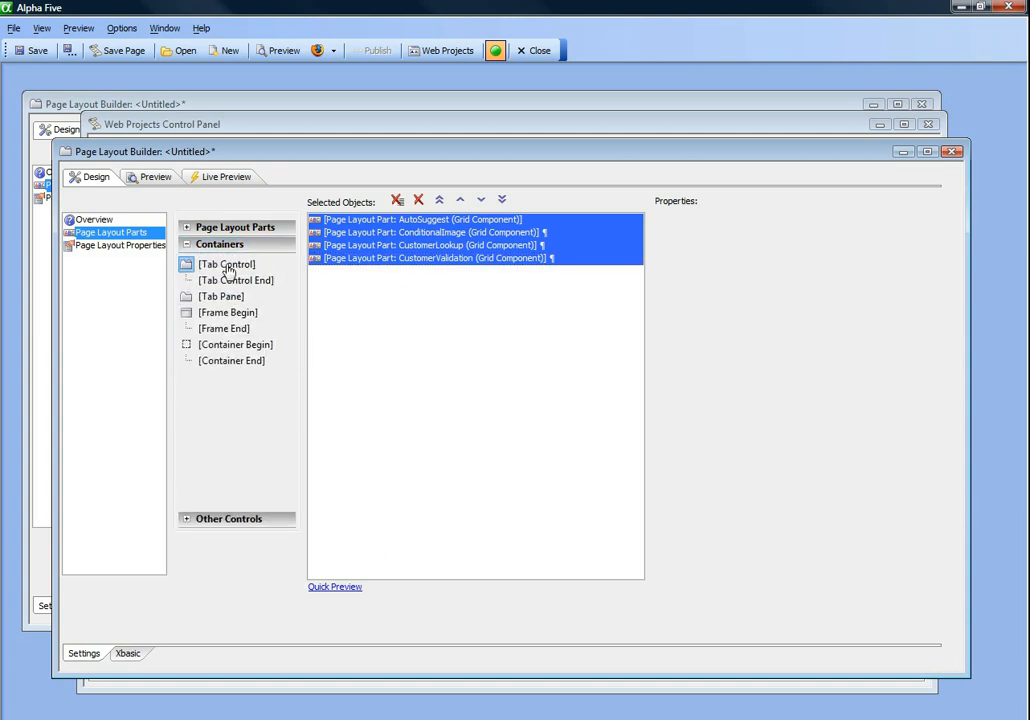
{"action": "left_click", "coordinate": [228, 266]}
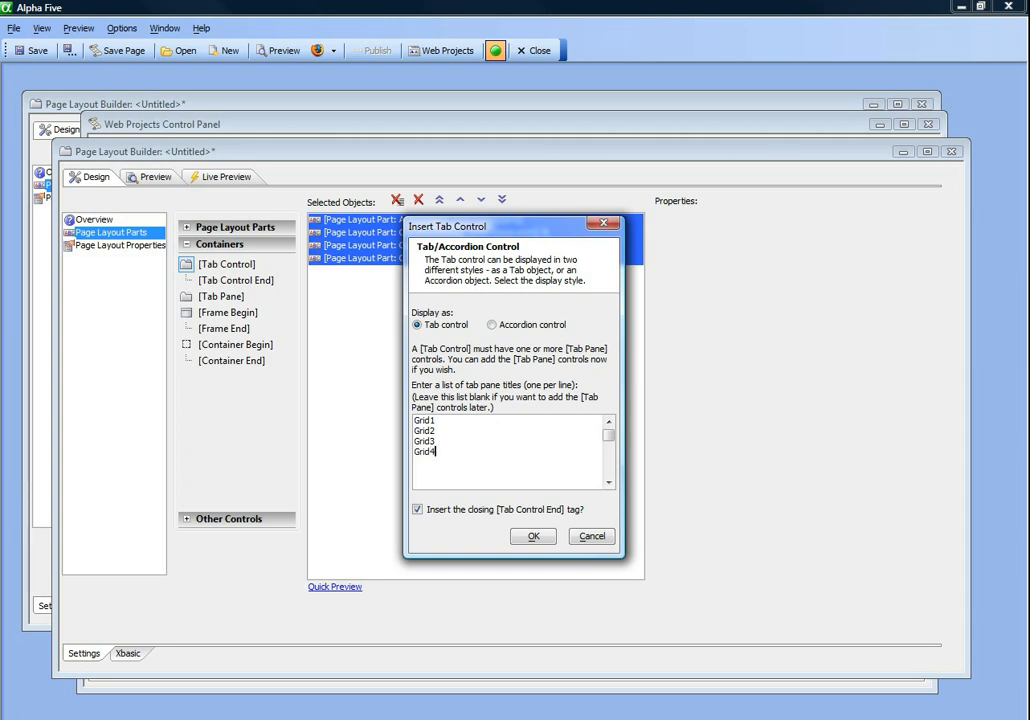
{"action": "left_click", "coordinate": [533, 536]}
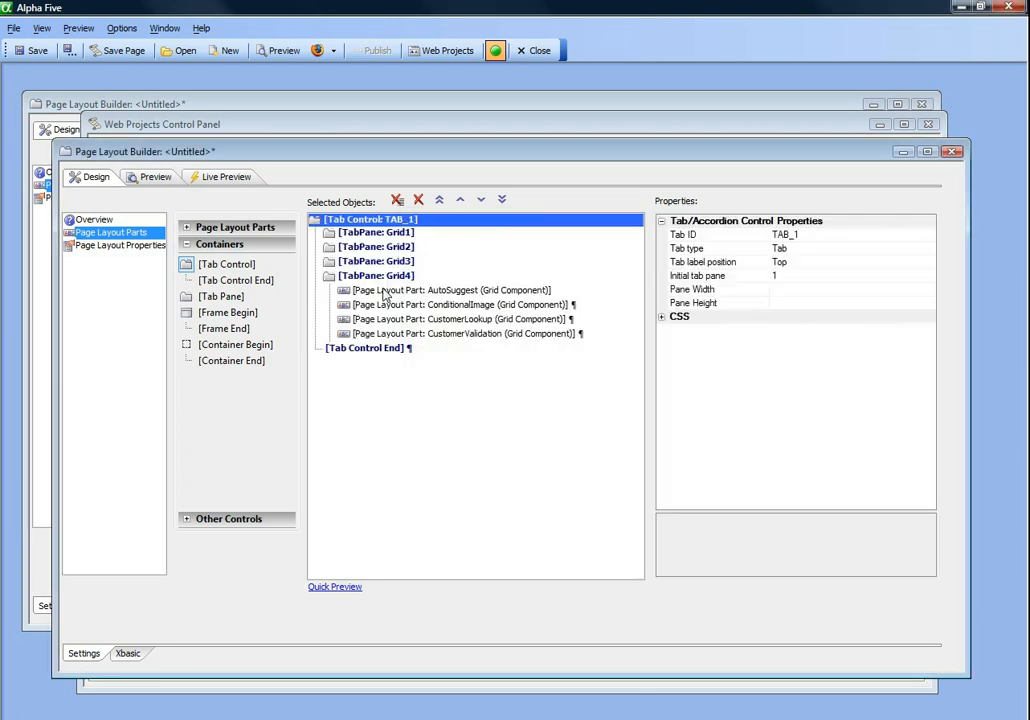
Reorder the tab panes so Grid1 holds AutoSuggest, Grid2 ConditionalImage, Grid3 CustomerLookup and Grid4 CustomerValidation.
{"action": "left_click", "coordinate": [378, 276]}
{"action": "left_click", "coordinate": [480, 200]}
{"action": "left_click", "coordinate": [480, 200]}
{"action": "left_click", "coordinate": [480, 200]}
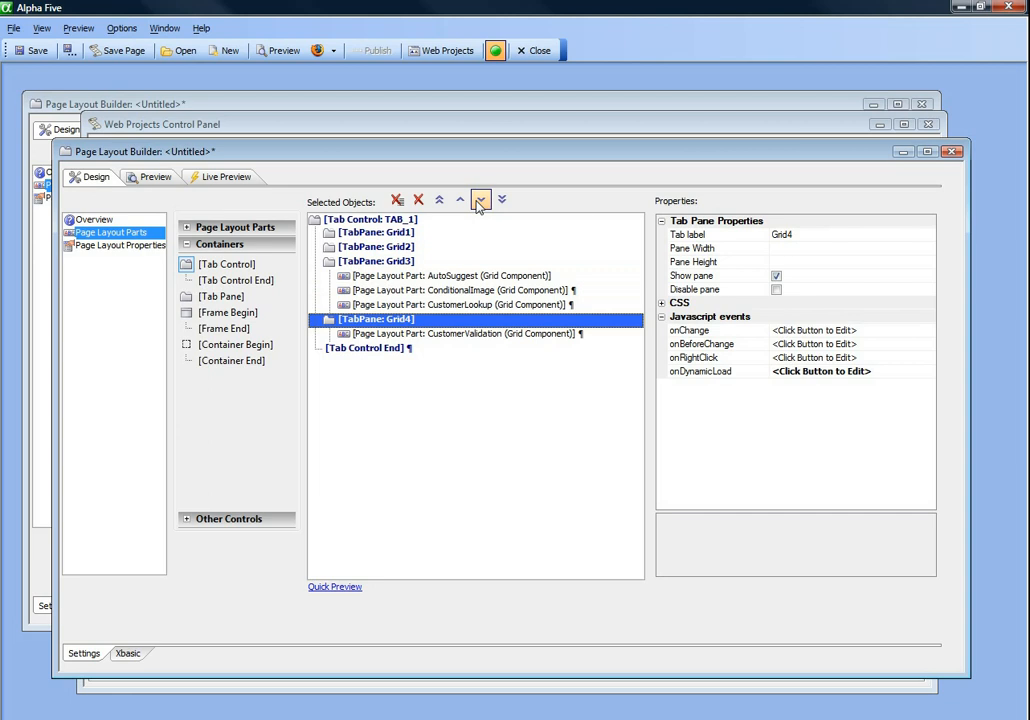
{"action": "left_click", "coordinate": [420, 304]}
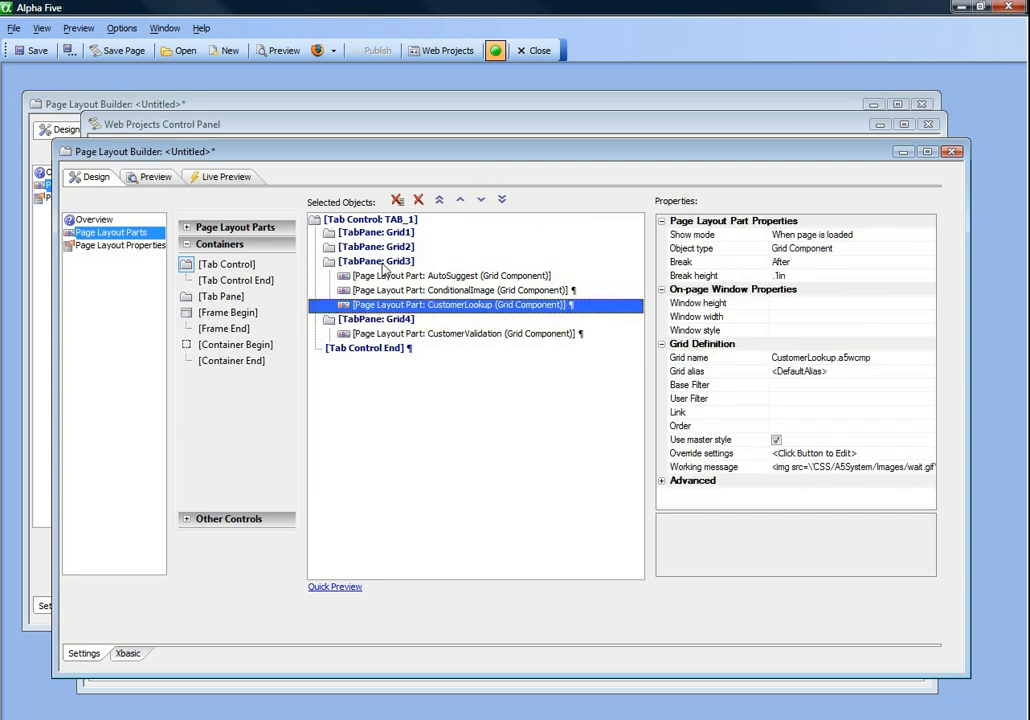
{"action": "left_click", "coordinate": [388, 263]}
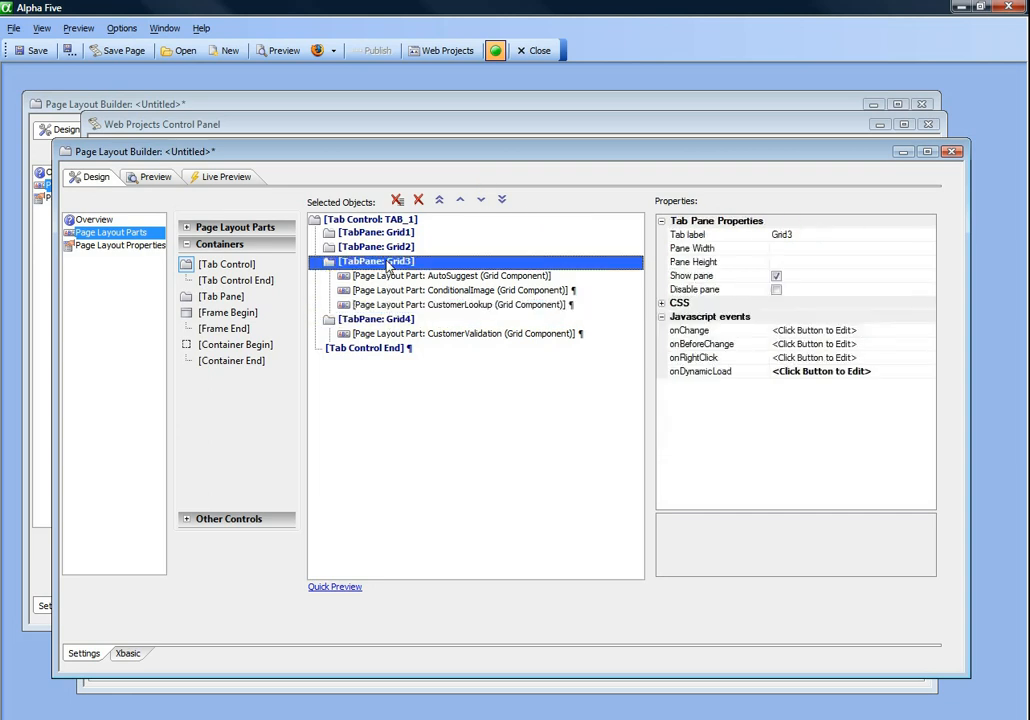
{"action": "left_click", "coordinate": [480, 200]}
{"action": "left_click", "coordinate": [480, 200]}
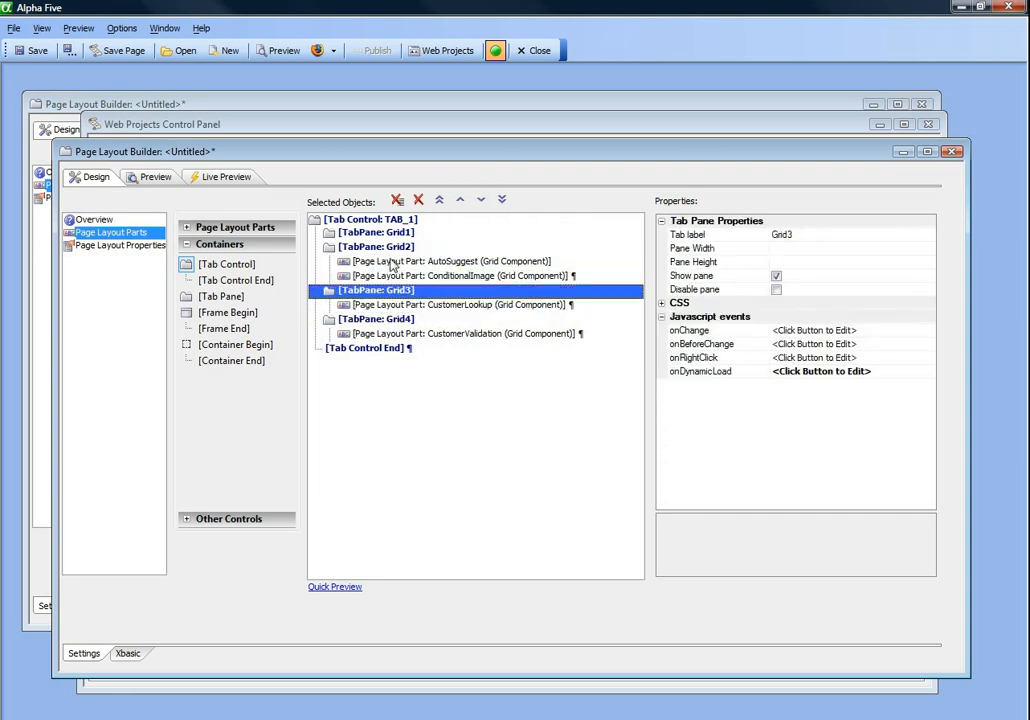
{"action": "left_click", "coordinate": [392, 247]}
{"action": "left_click", "coordinate": [480, 200]}
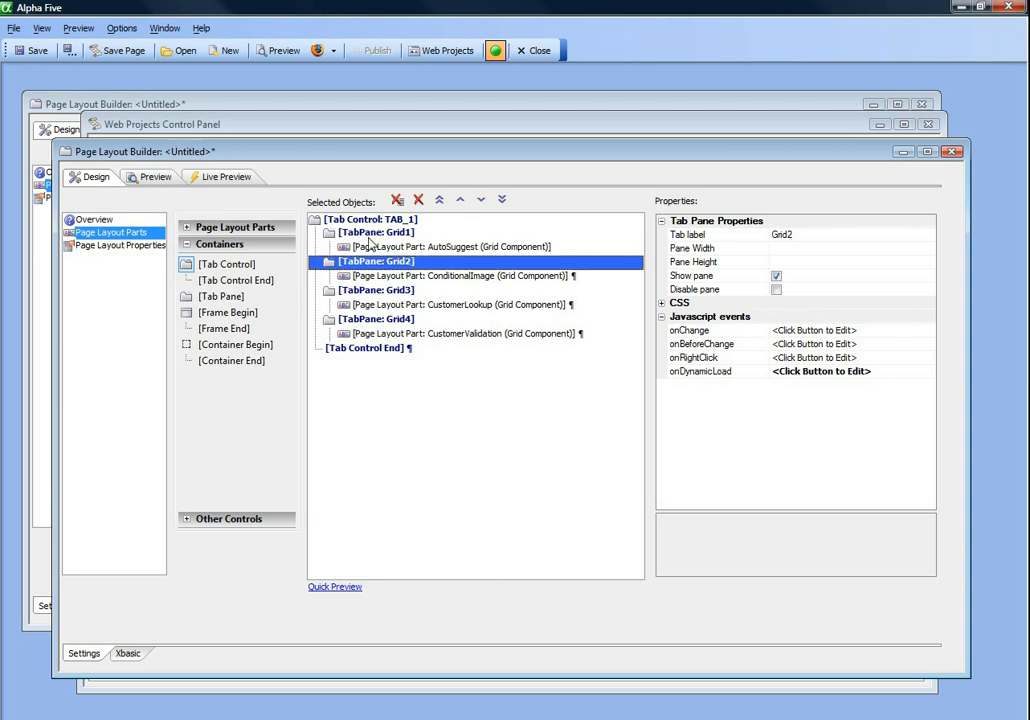
Preview the tabbed page layout in Firefox and reposition the floating customer grid window on the page.
{"action": "left_click", "coordinate": [316, 50]}
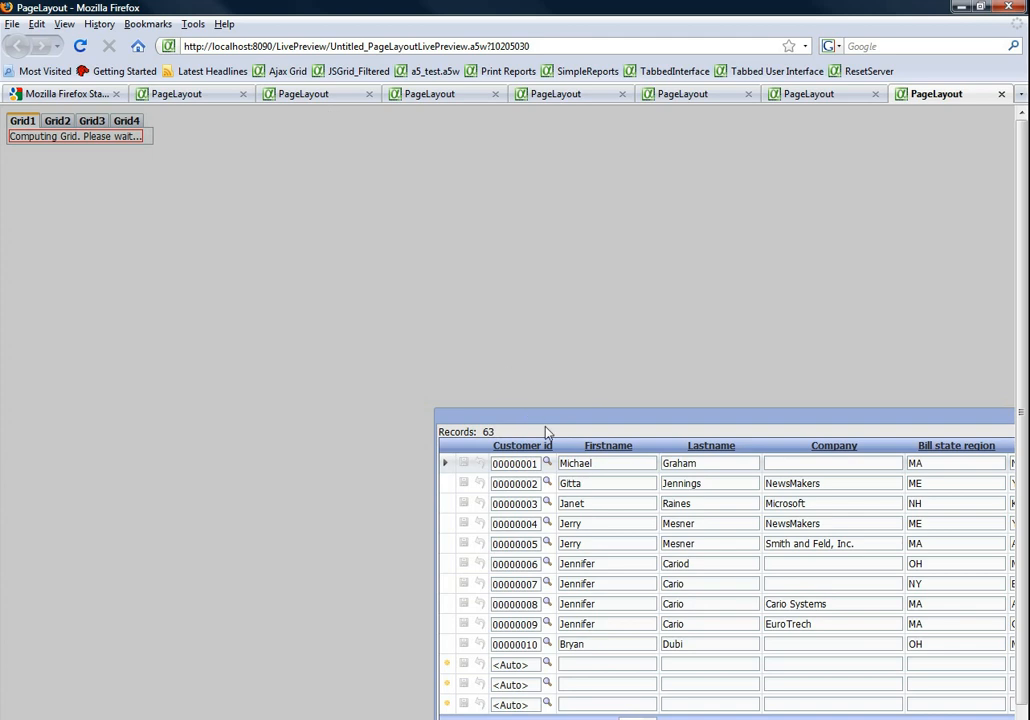
{"action": "left_click_drag", "start_coordinate": [547, 420], "coordinate": [232, 253]}
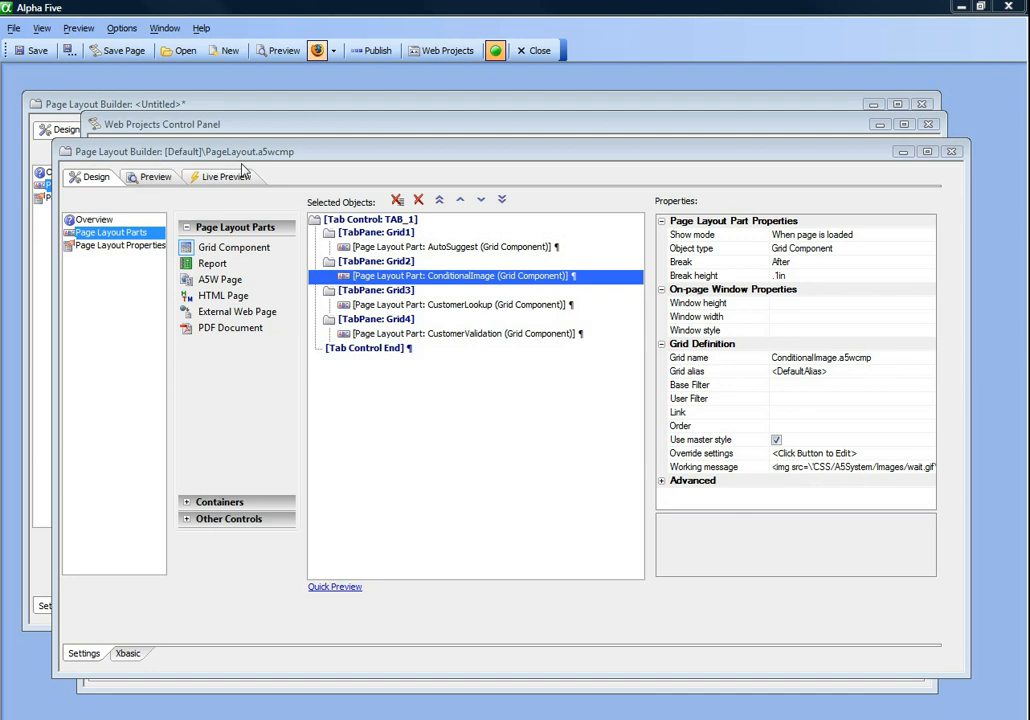
Preview the revised page layout in Firefox, examine the grid in each of the four tabs, and return to Alpha Five.
{"action": "left_click", "coordinate": [316, 52]}
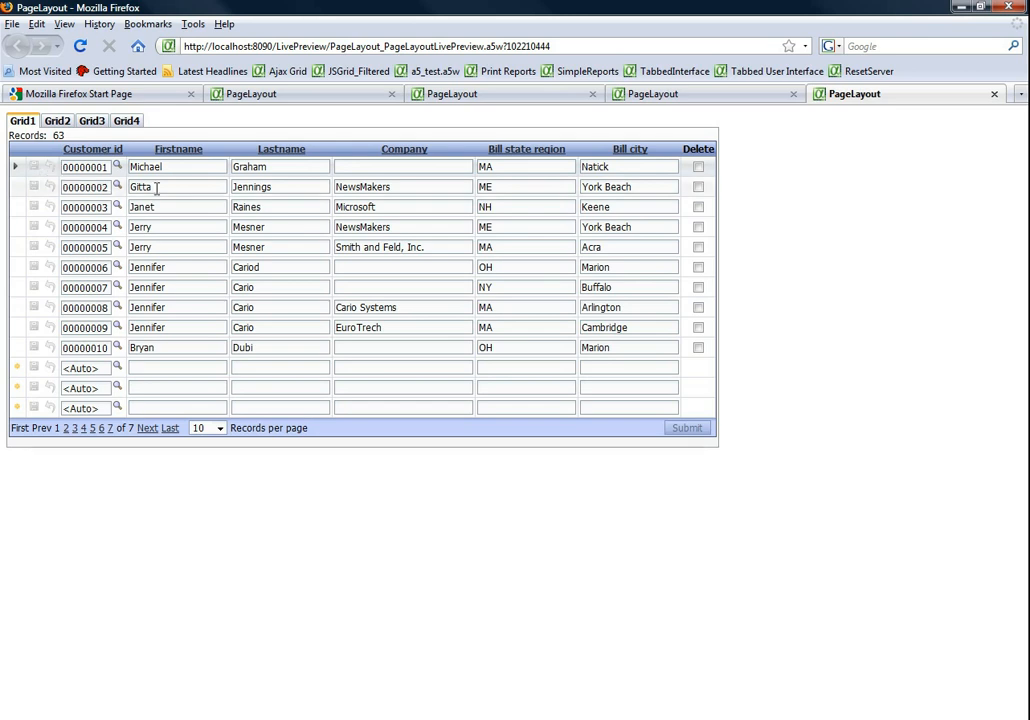
{"action": "left_click", "coordinate": [58, 121]}
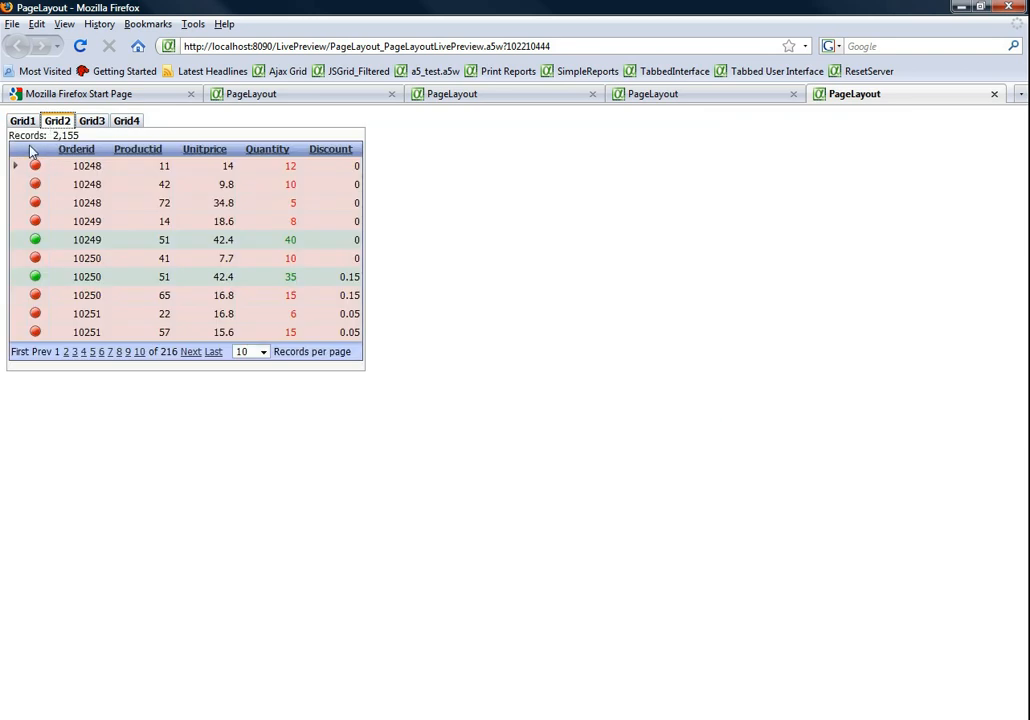
{"action": "left_click", "coordinate": [91, 121]}
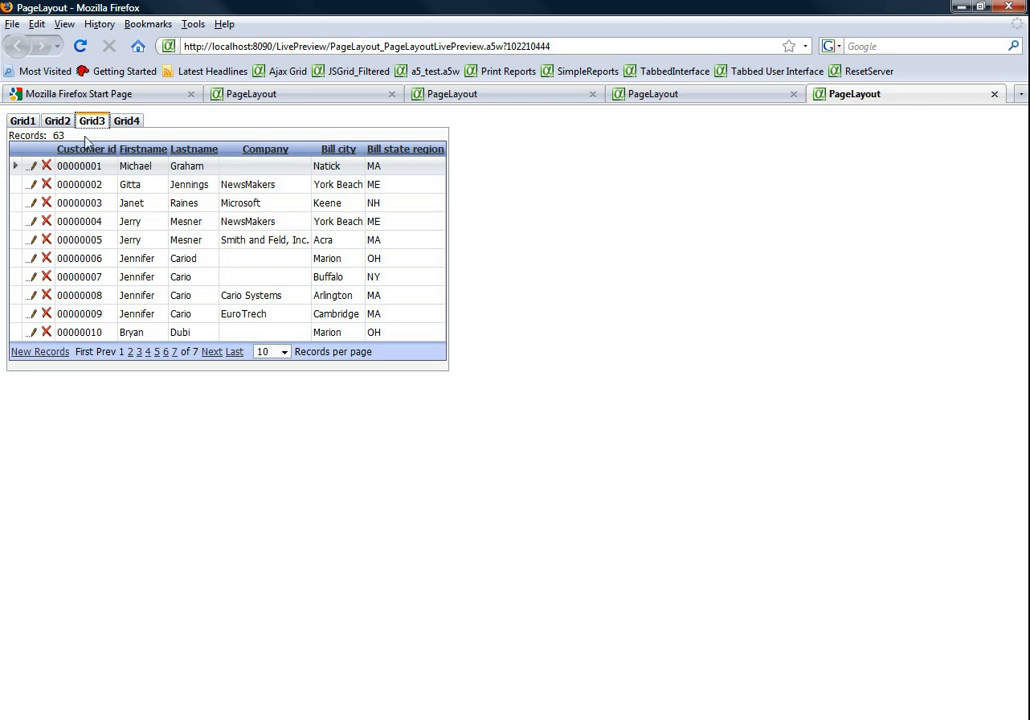
{"action": "left_click", "coordinate": [127, 122]}
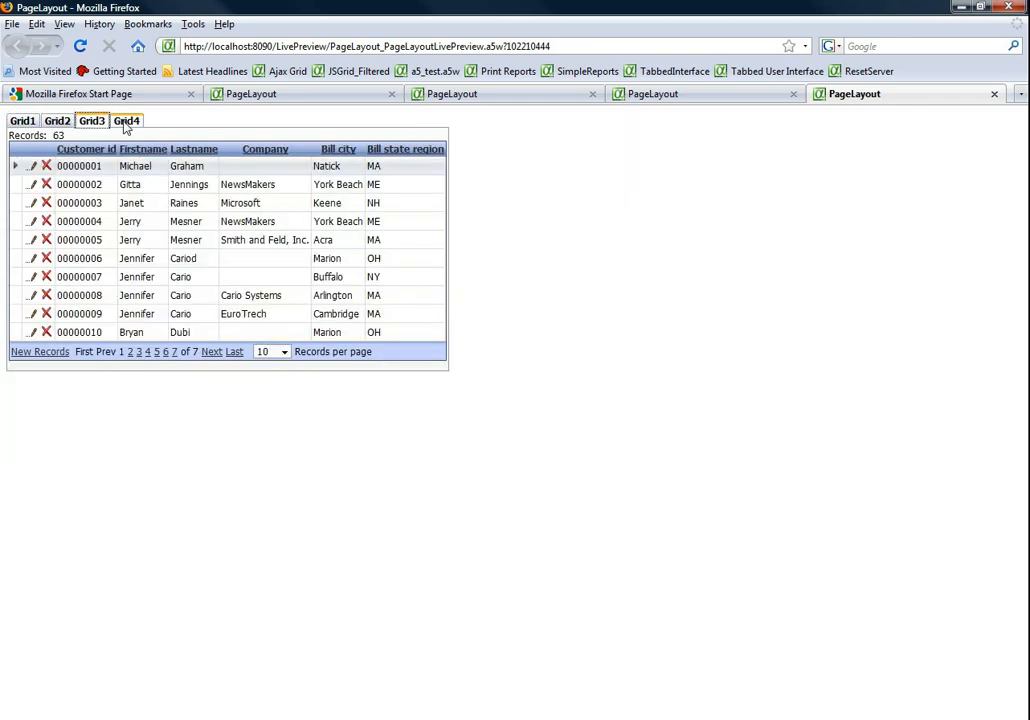
{"action": "left_click", "coordinate": [127, 121]}
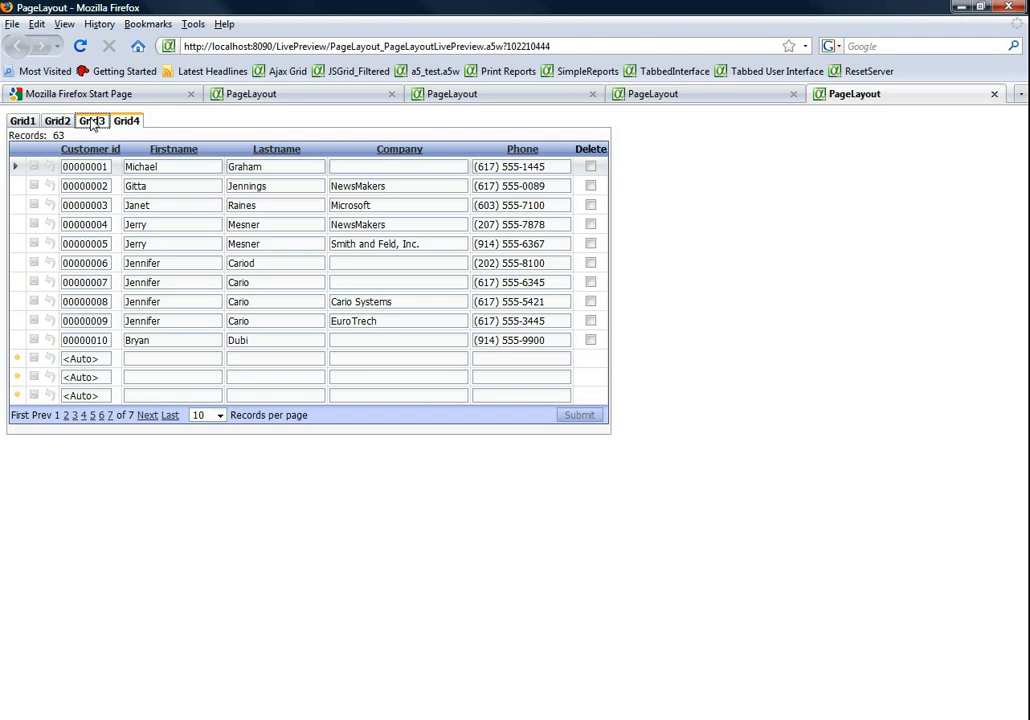
{"action": "left_click", "coordinate": [91, 121]}
{"action": "left_click", "coordinate": [57, 121]}
{"action": "left_click", "coordinate": [23, 121]}
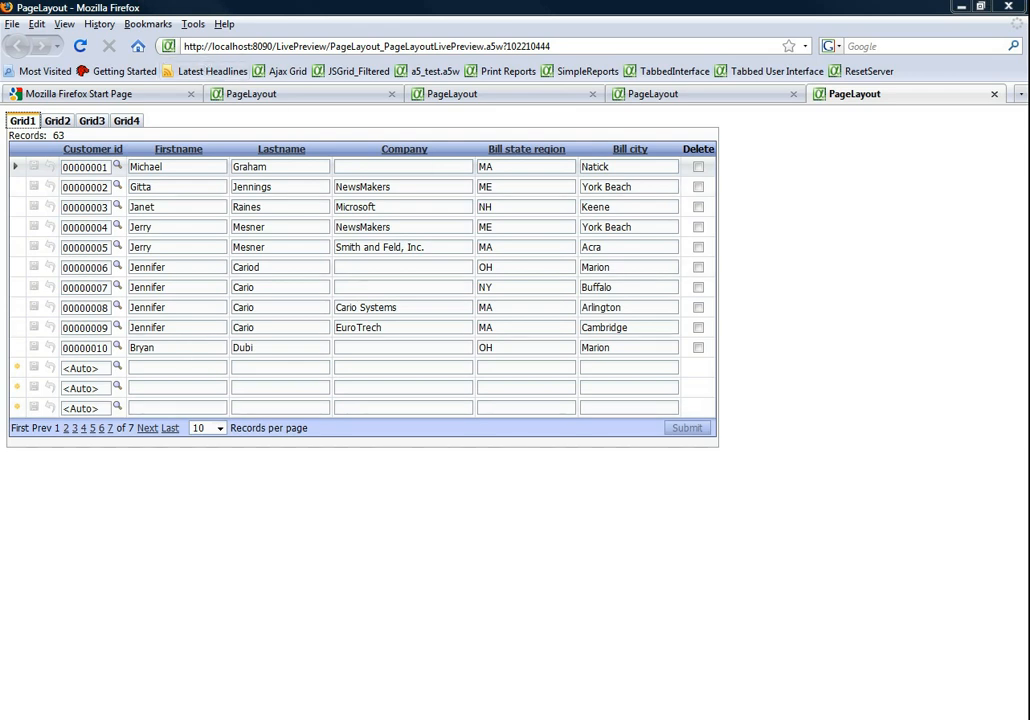
{"action": "key", "text": "alt+Tab"}
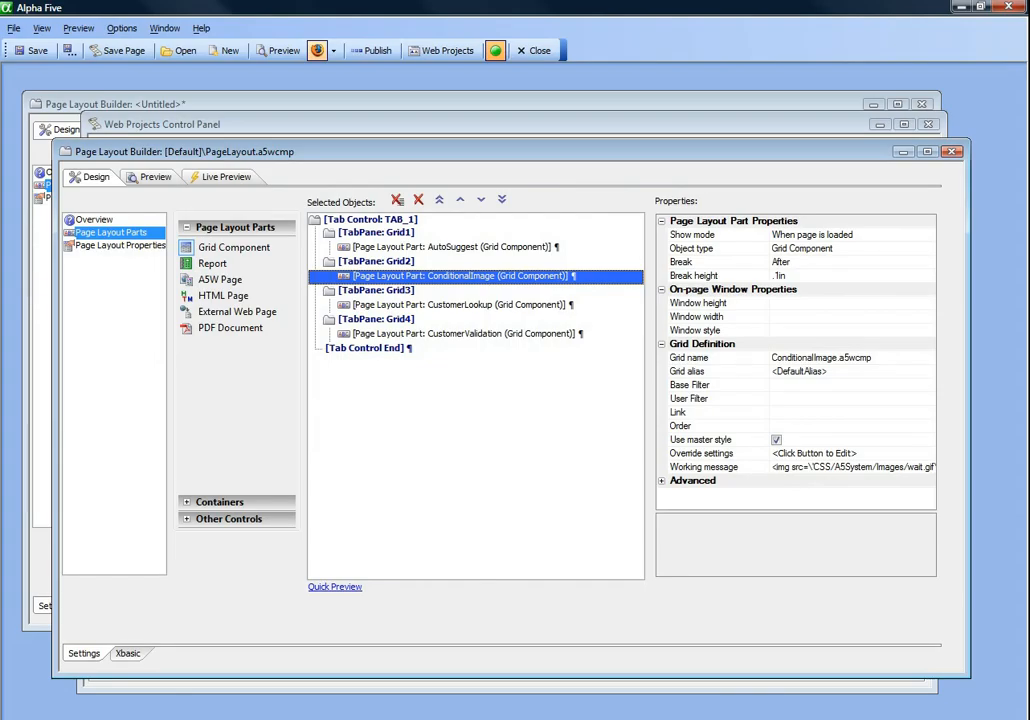
Add a static text control to the page layout and place it above the tab control.
{"action": "left_click", "coordinate": [357, 222]}
{"action": "left_click", "coordinate": [229, 518]}
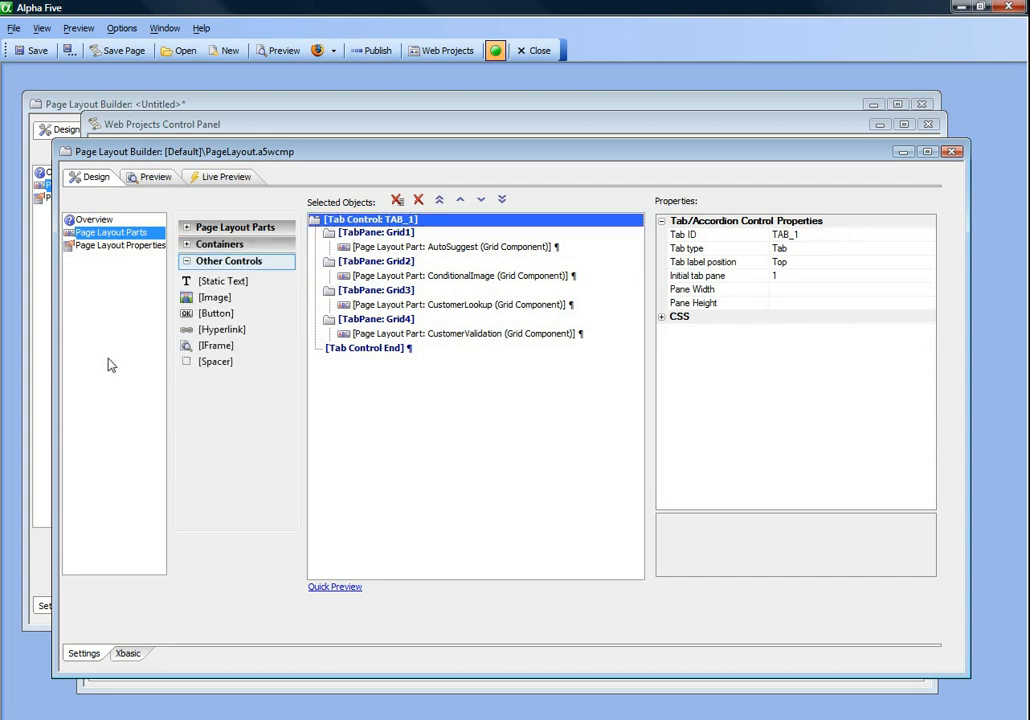
{"action": "double_click", "coordinate": [224, 284]}
{"action": "left_click", "coordinate": [459, 200]}
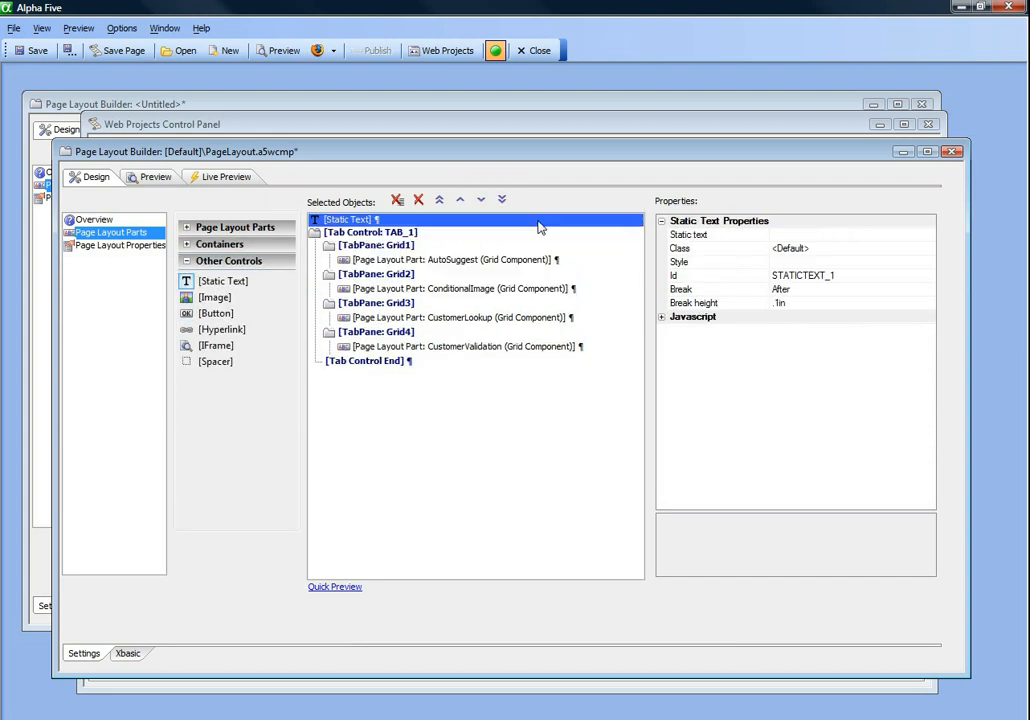
Set the static text to "Complex Page Layout" and format it as Heading 3 in the HTML editor, saving the result.
{"action": "left_click", "coordinate": [692, 236]}
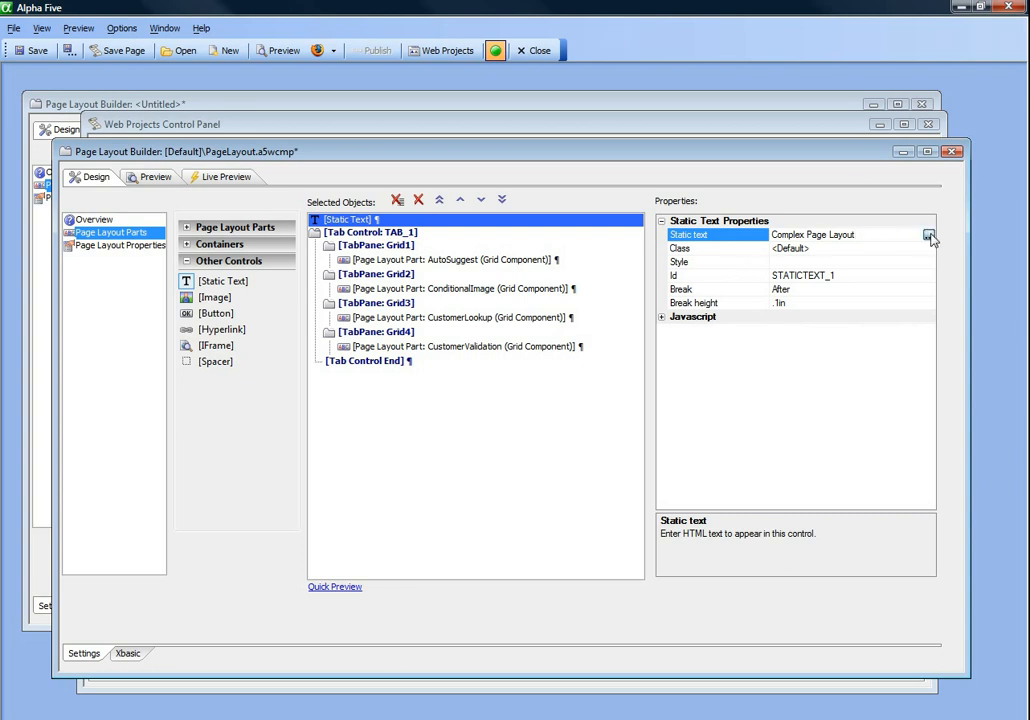
{"action": "left_click", "coordinate": [929, 236]}
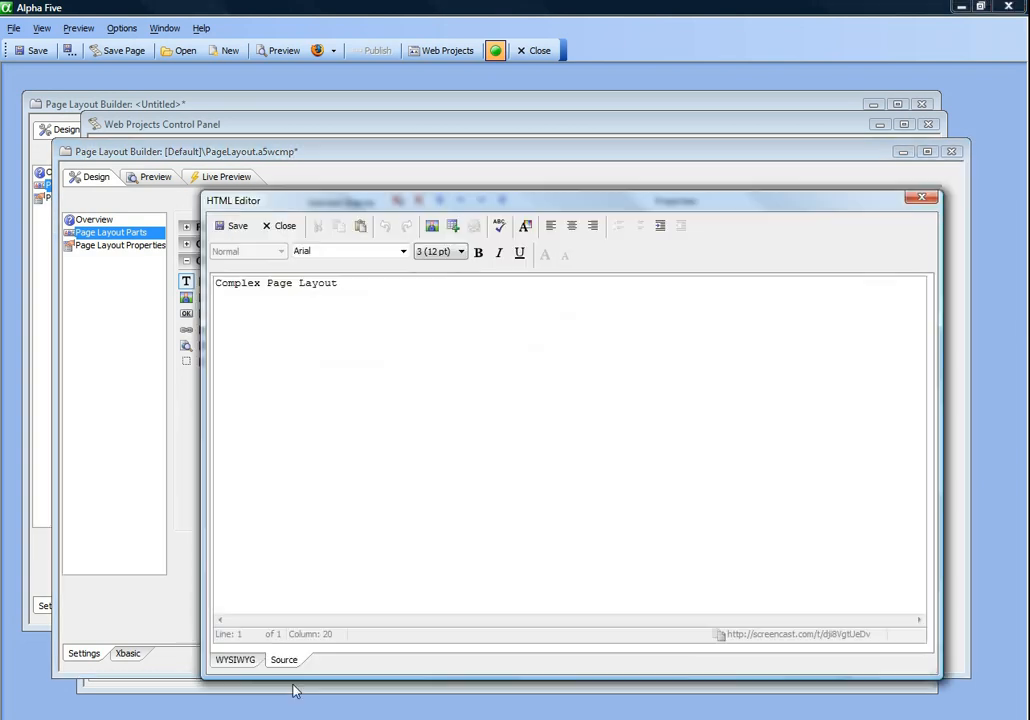
{"action": "left_click", "coordinate": [259, 373]}
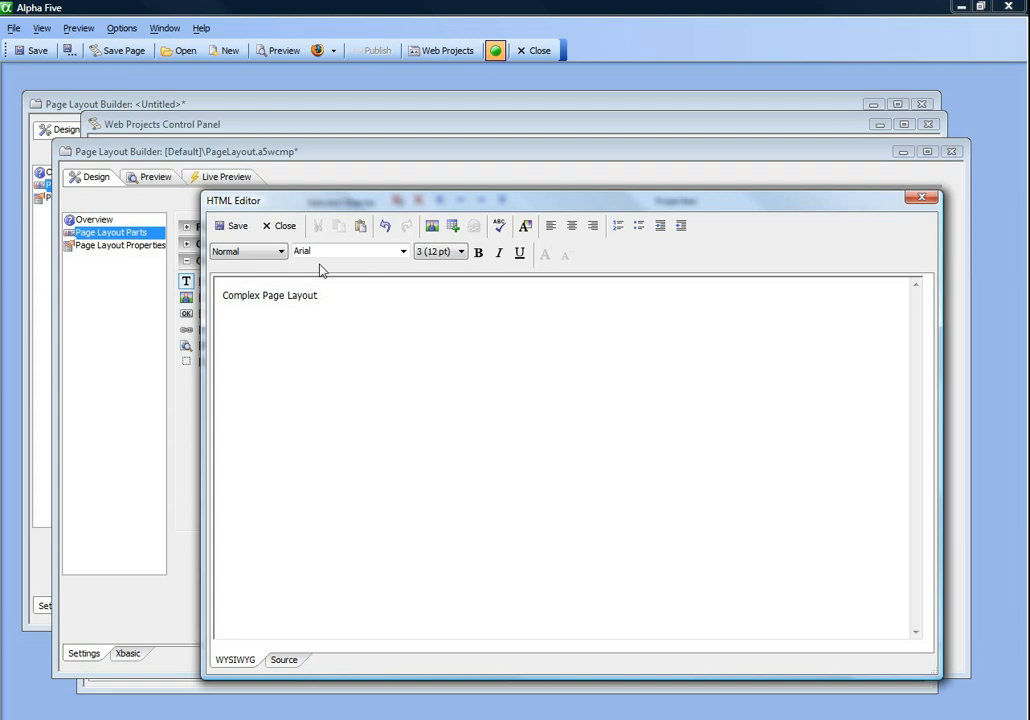
{"action": "left_click", "coordinate": [279, 251]}
{"action": "left_click", "coordinate": [240, 350]}
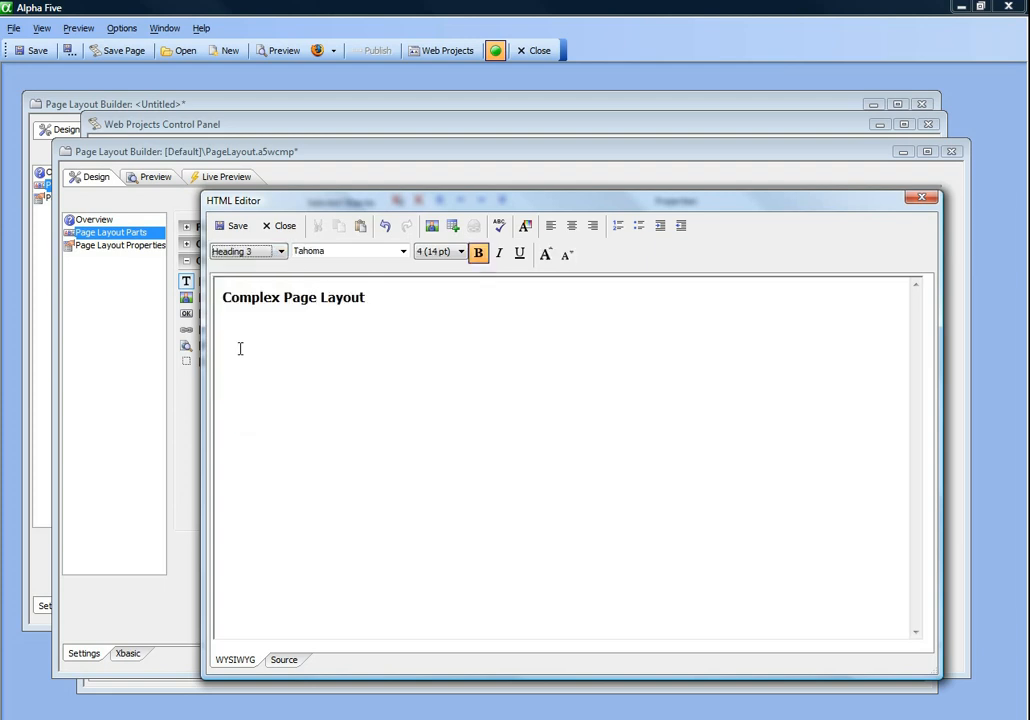
{"action": "left_click", "coordinate": [230, 227]}
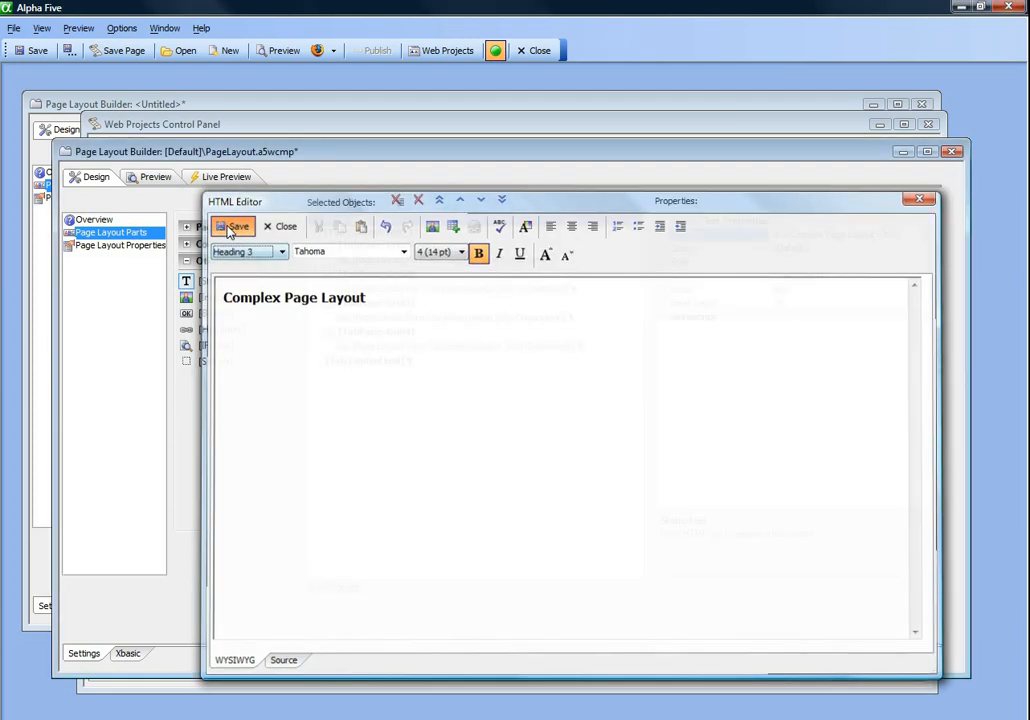
Insert the CustomerList grid component below the end of the tab control, shown when the page is initially displayed.
{"action": "left_click", "coordinate": [360, 362]}
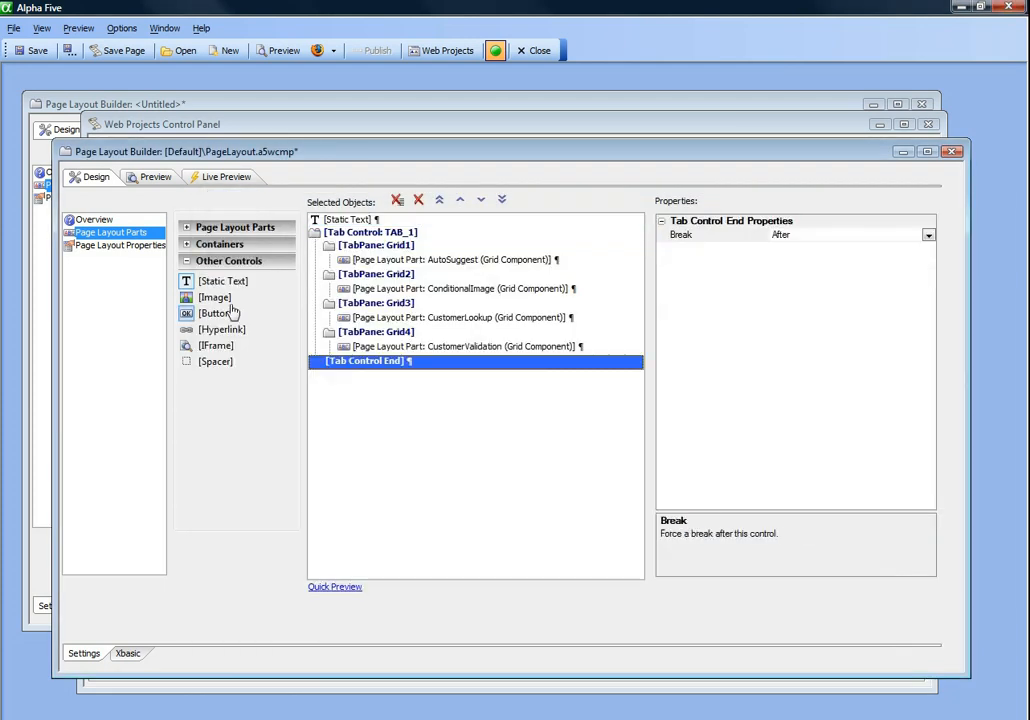
{"action": "left_click", "coordinate": [240, 228]}
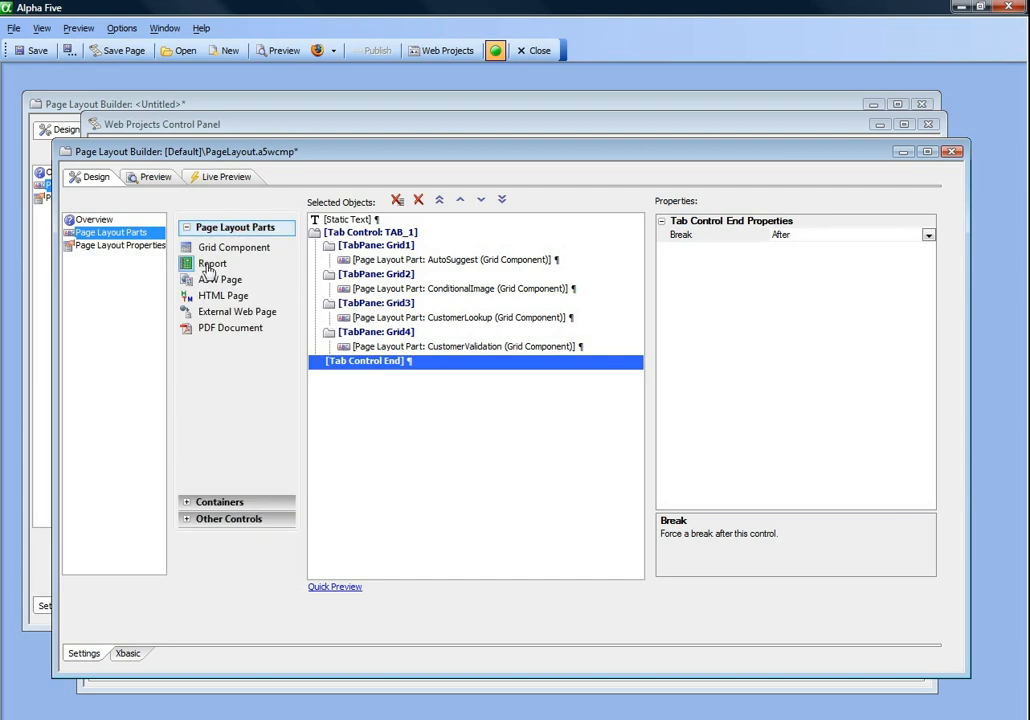
{"action": "double_click", "coordinate": [210, 247]}
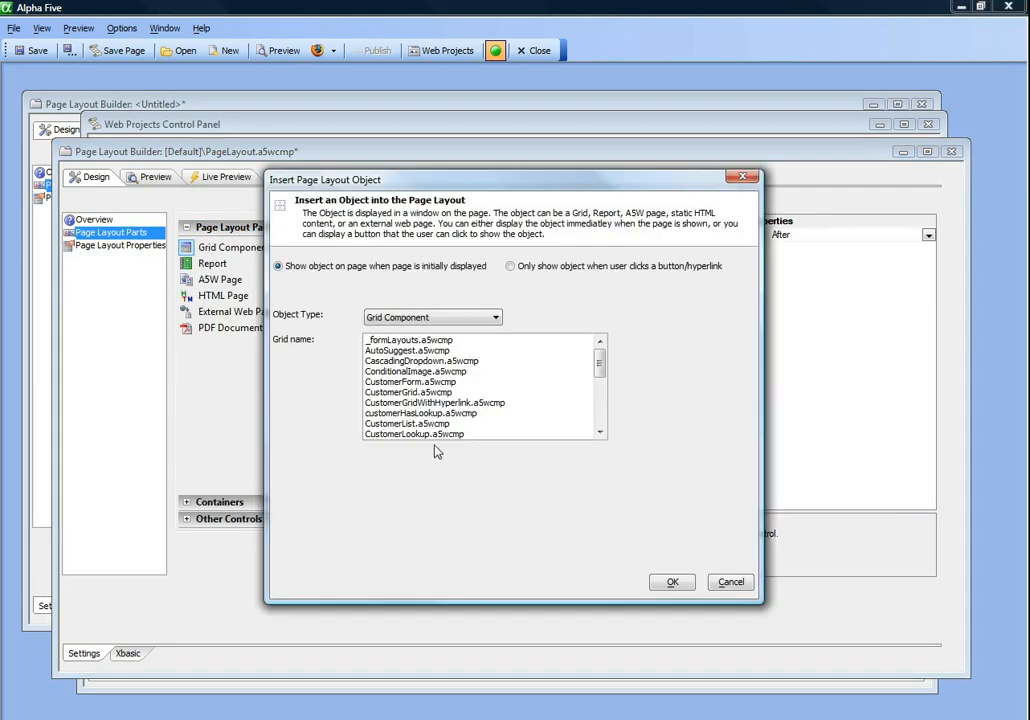
{"action": "left_click", "coordinate": [397, 424]}
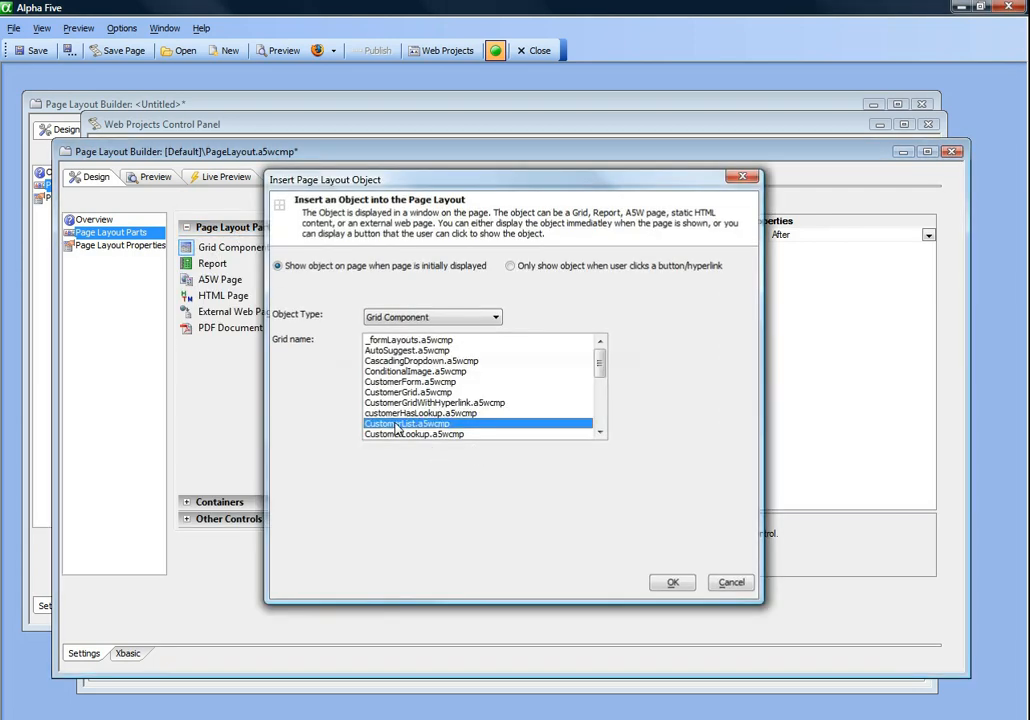
{"action": "double_click", "coordinate": [397, 424]}
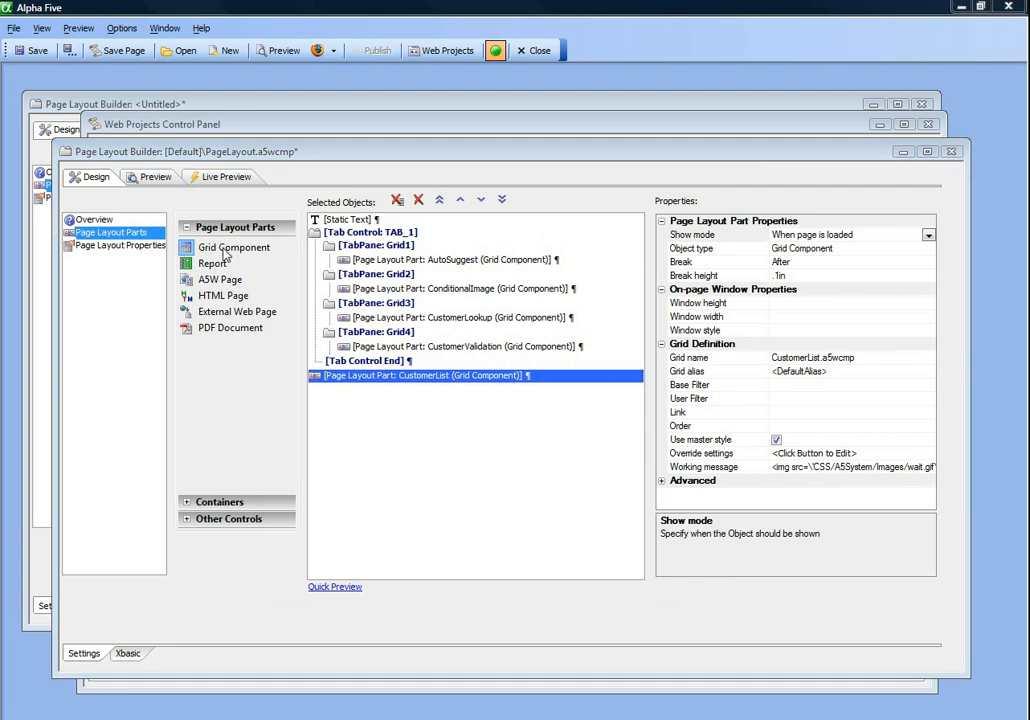
Add the CustomerForm and customerHasLookup grid components below the CustomerList part.
{"action": "double_click", "coordinate": [226, 257]}
{"action": "left_click", "coordinate": [398, 382]}
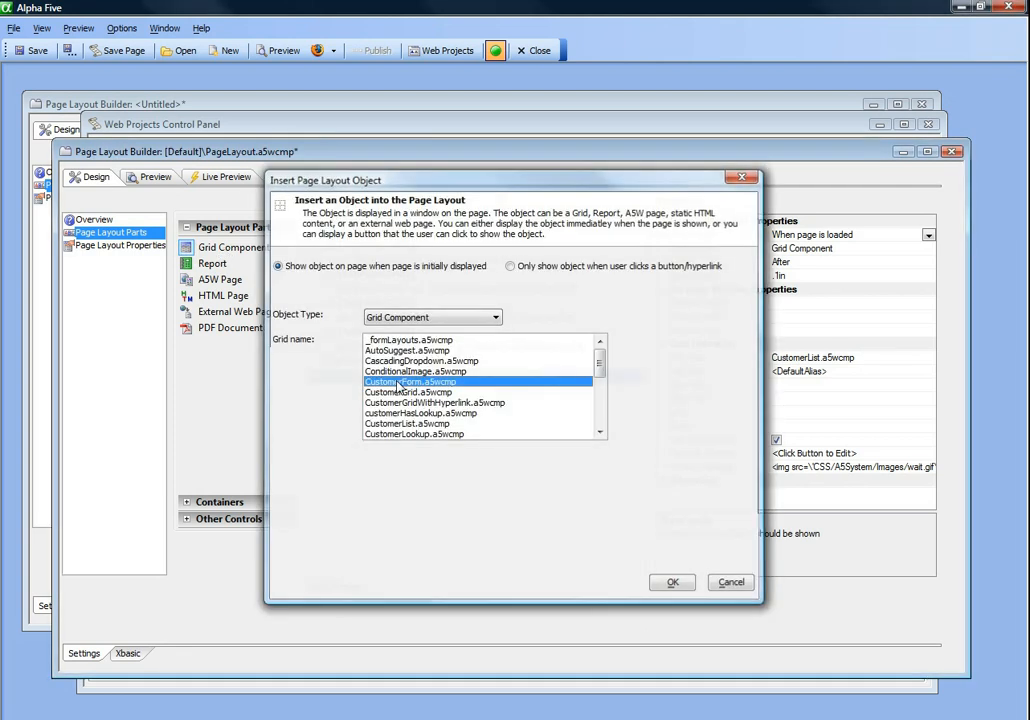
{"action": "double_click", "coordinate": [398, 382]}
{"action": "double_click", "coordinate": [230, 251]}
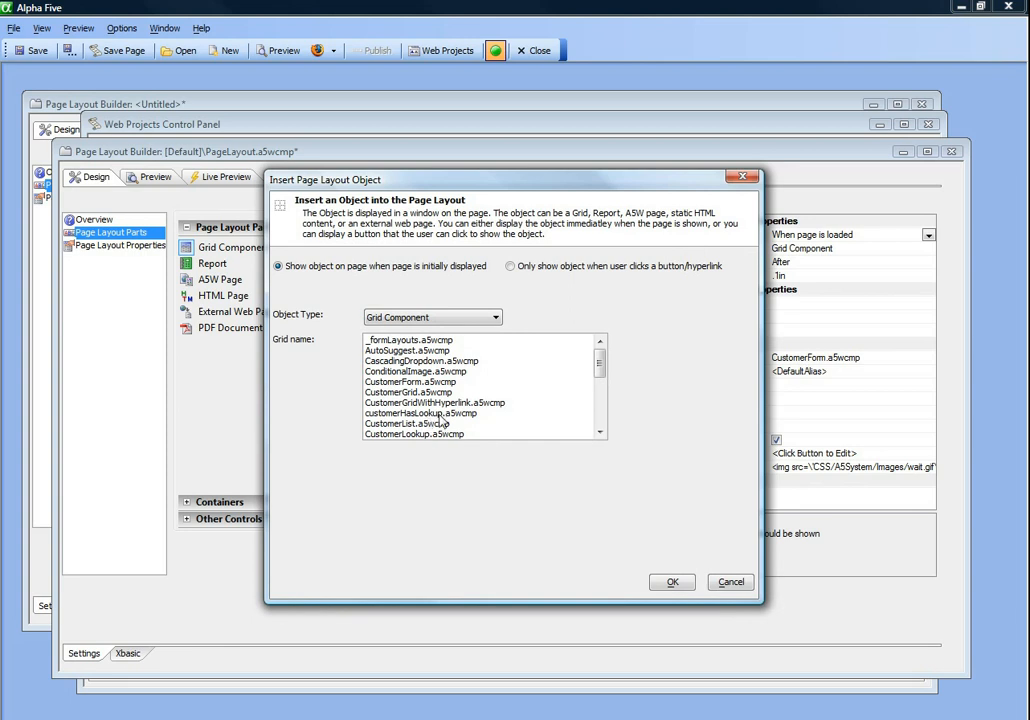
{"action": "left_click", "coordinate": [424, 415]}
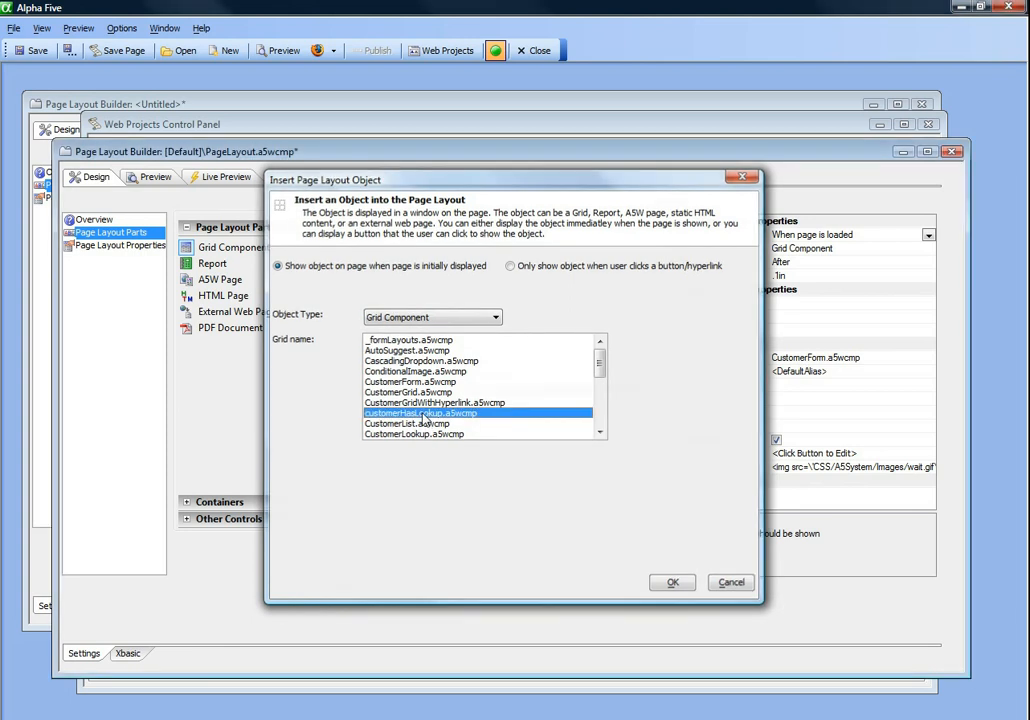
{"action": "double_click", "coordinate": [424, 414]}
Wrap the CustomerList, CustomerForm and customerHasLookup parts in an accordion control with panes Pane1 and Pane2, including the closing tag.
{"action": "left_click_drag", "start_coordinate": [372, 378], "coordinate": [372, 401]}
{"action": "left_click", "coordinate": [232, 503]}
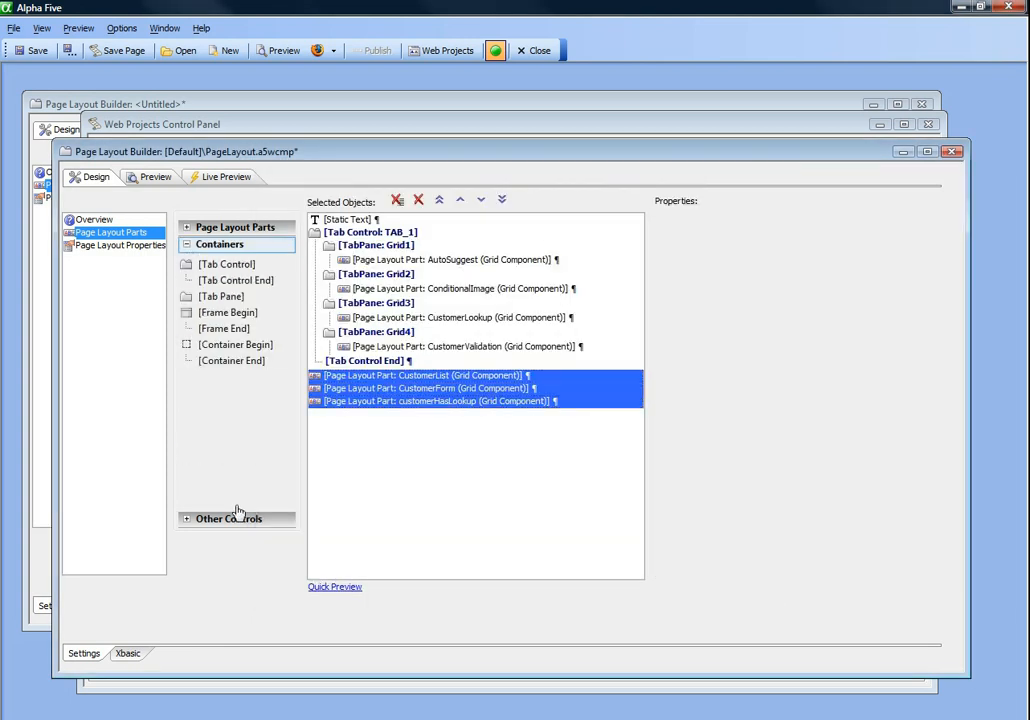
{"action": "double_click", "coordinate": [236, 268]}
{"action": "left_click", "coordinate": [491, 324]}
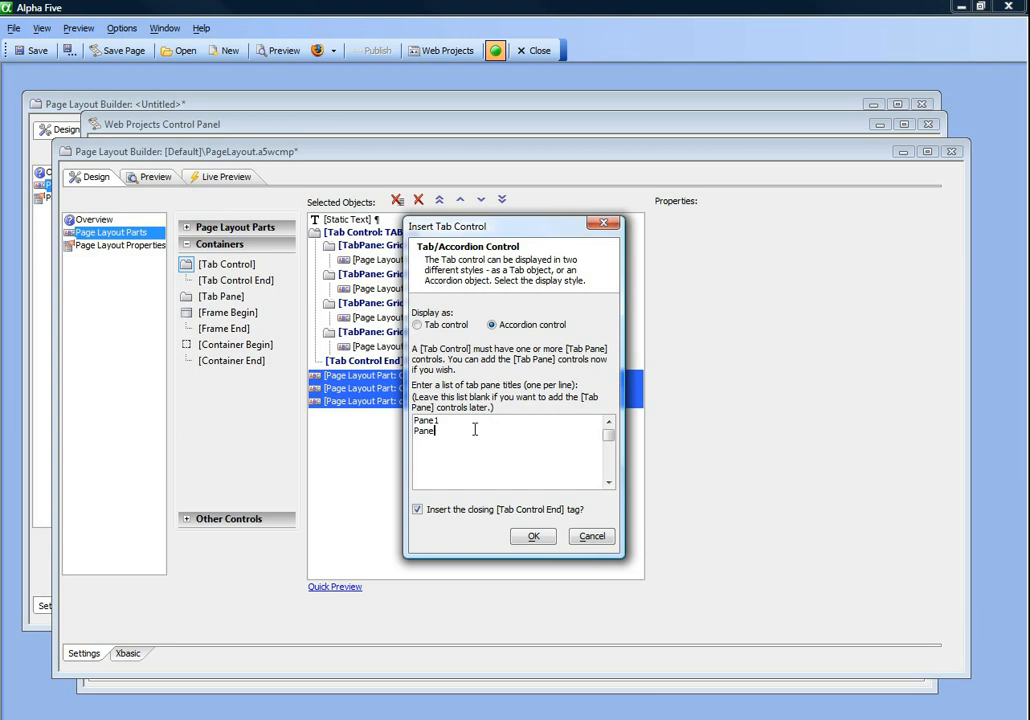
{"action": "left_click", "coordinate": [533, 537]}
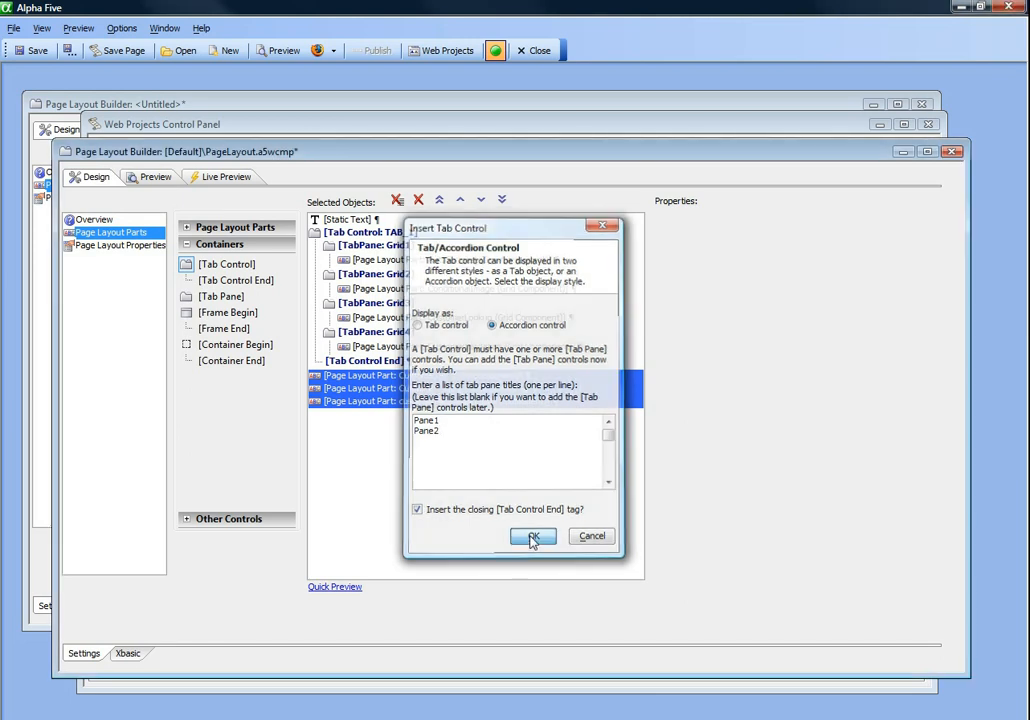
Move the Pane2 tab pane directly below CustomerList so that it holds the CustomerForm and customerHasLookup grids.
{"action": "left_click", "coordinate": [481, 202]}
{"action": "left_click", "coordinate": [481, 202]}
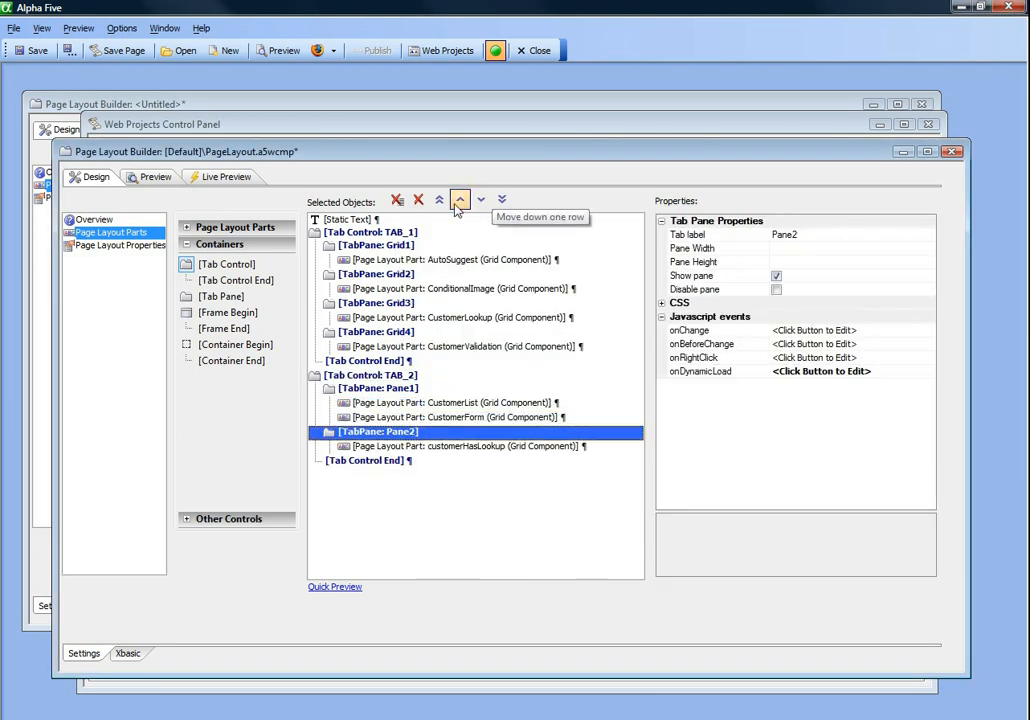
{"action": "left_click", "coordinate": [459, 202]}
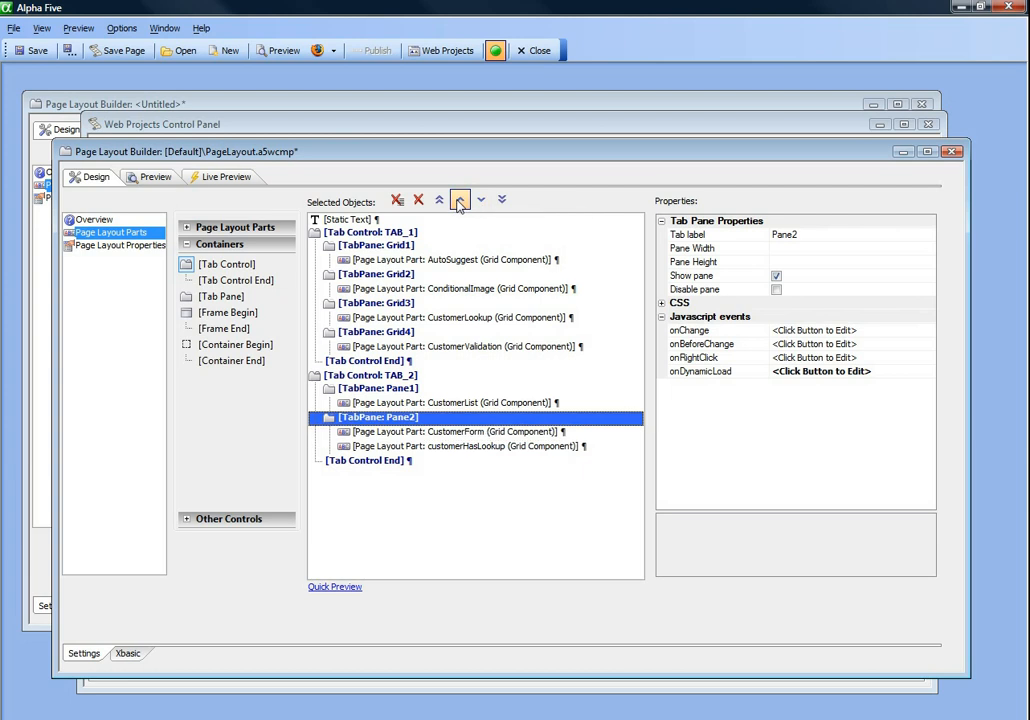
{"action": "left_click", "coordinate": [390, 433]}
{"action": "left_click", "coordinate": [389, 446]}
{"action": "left_click", "coordinate": [392, 403]}
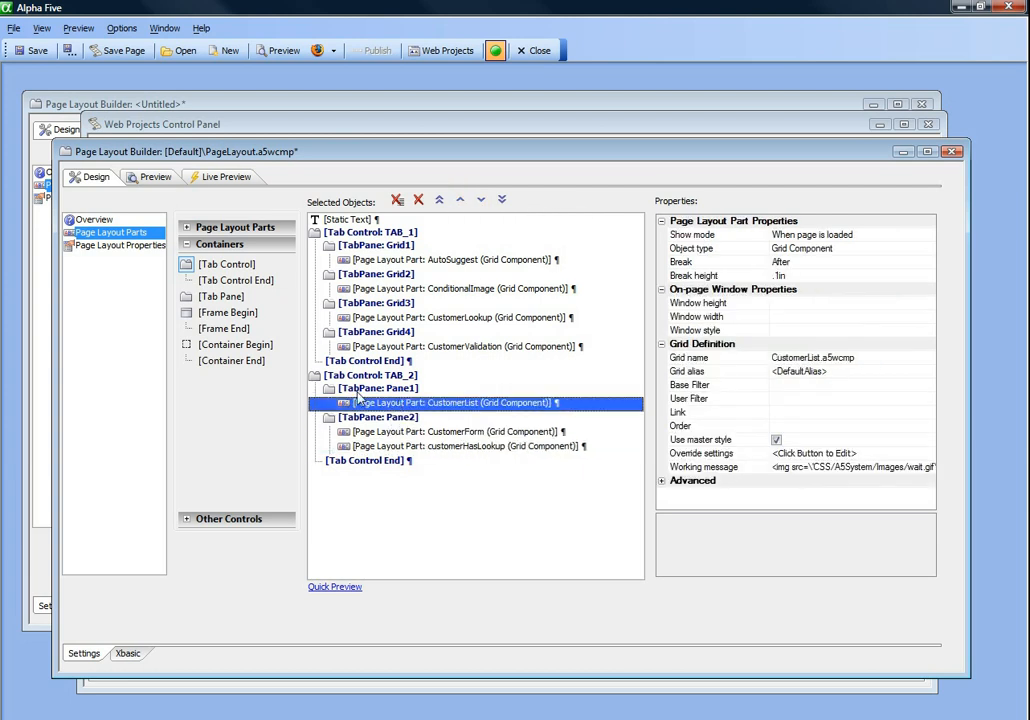
{"action": "left_click", "coordinate": [366, 361]}
{"action": "left_click", "coordinate": [366, 377]}
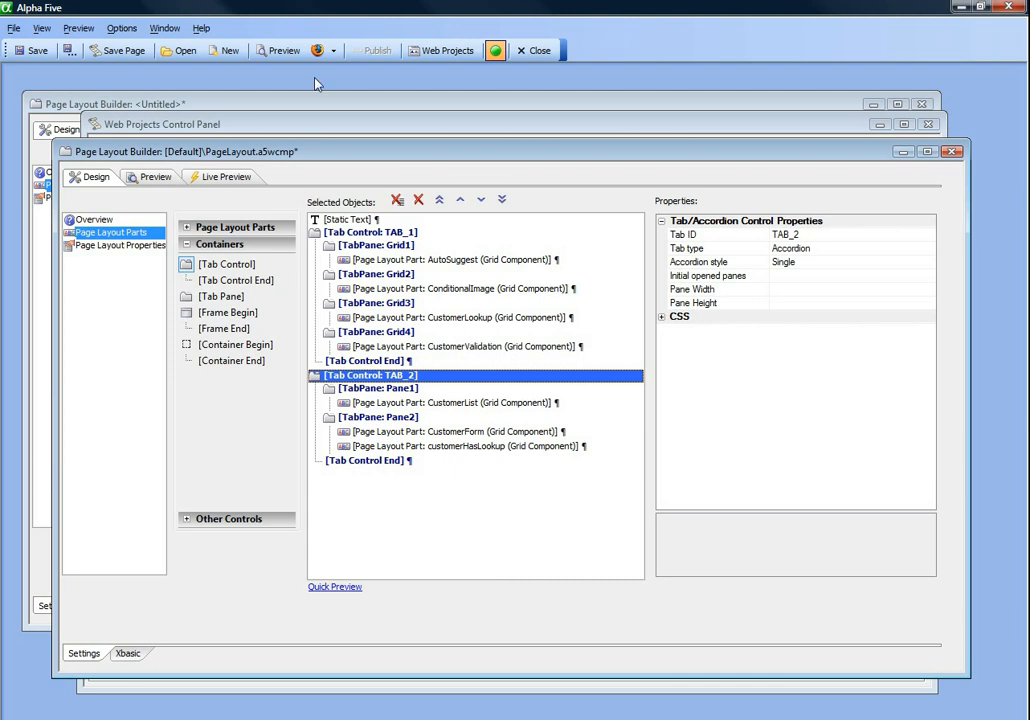
Preview the page layout in Firefox and examine the contents of the accordion's Pane1 and Pane2.
{"action": "left_click", "coordinate": [317, 51]}
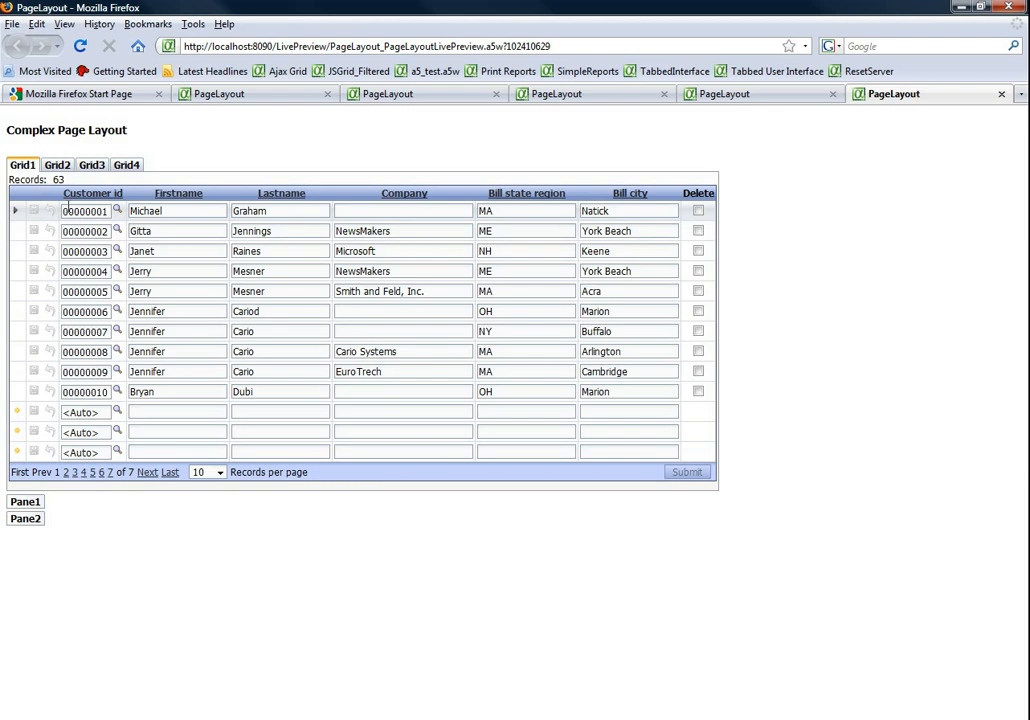
{"action": "left_click", "coordinate": [27, 502]}
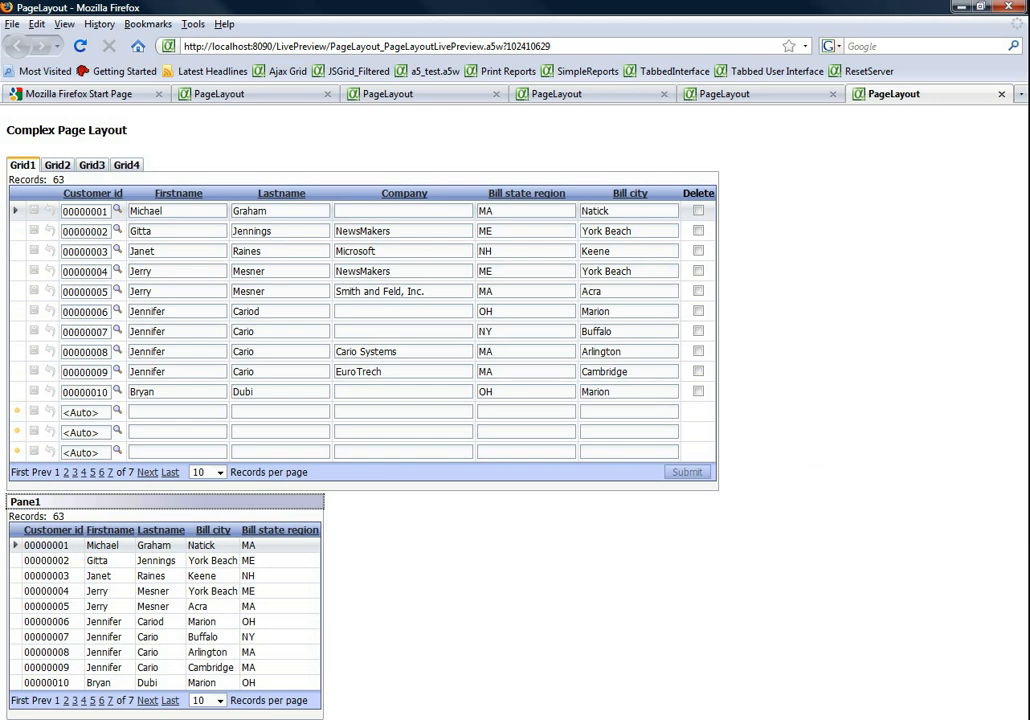
{"action": "left_click", "coordinate": [60, 719]}
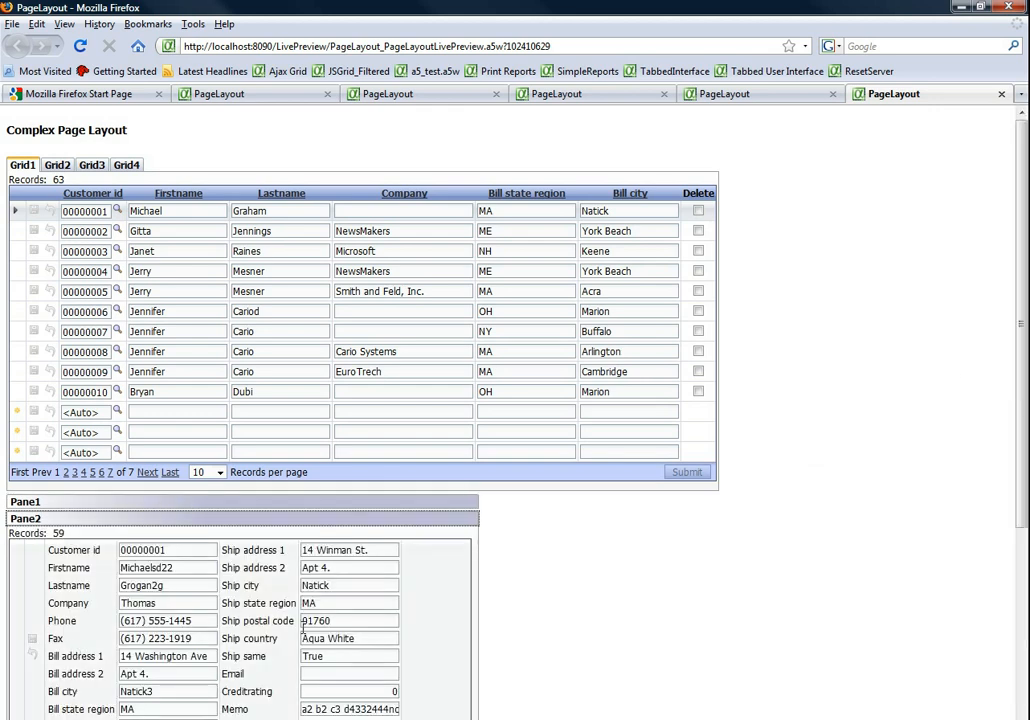
{"action": "scroll", "coordinate": [626, 573], "scroll_direction": "down", "scroll_amount": 4}
{"action": "scroll", "coordinate": [628, 573], "scroll_direction": "up", "scroll_amount": 1}
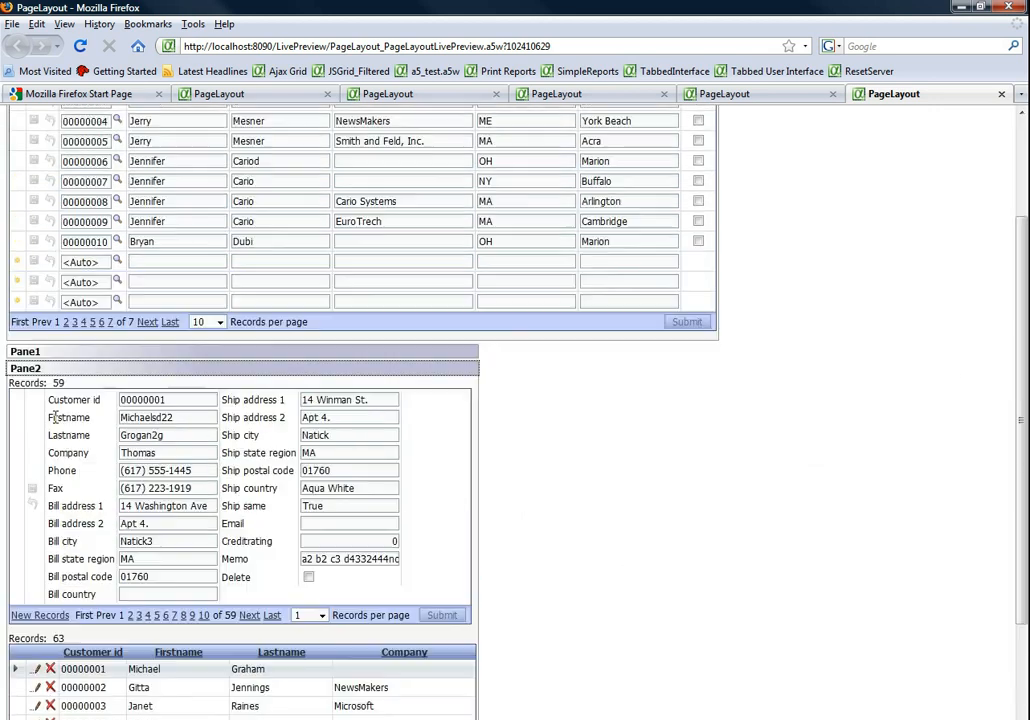
{"action": "left_click", "coordinate": [49, 353]}
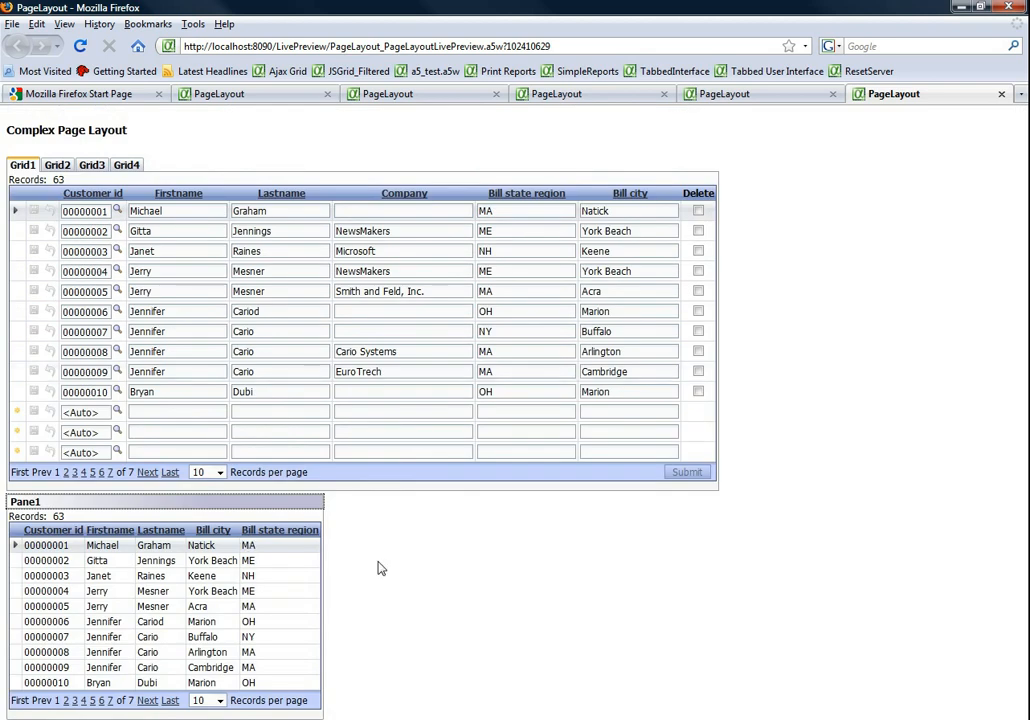
{"action": "left_click", "coordinate": [160, 719]}
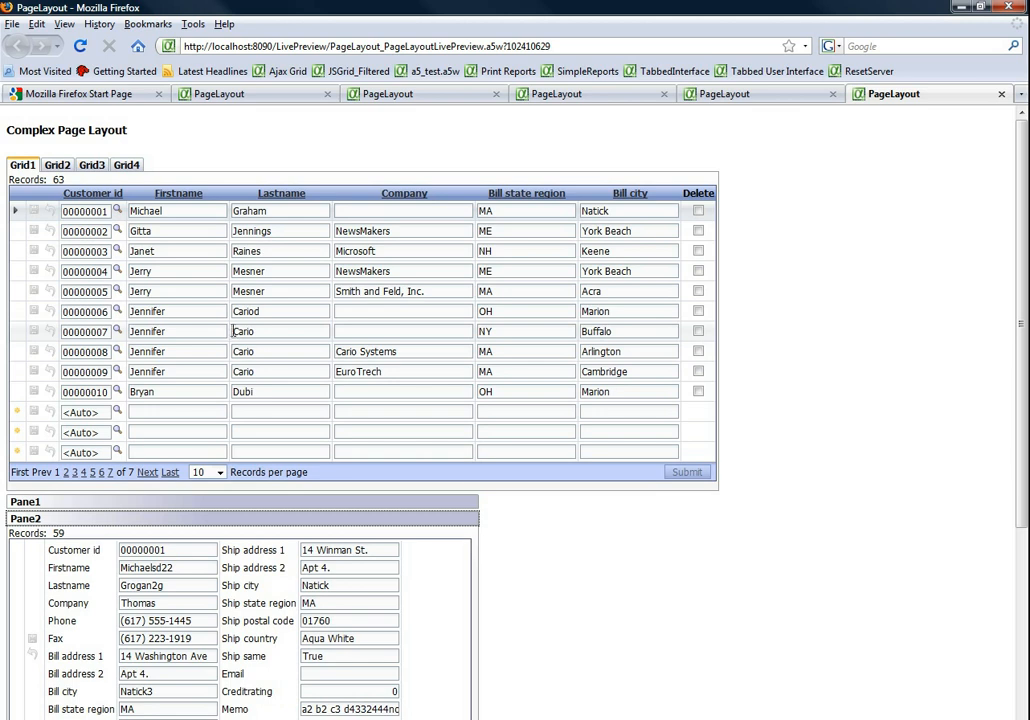
Test sorting the Grid1 records in the preview by customer id, first name and last name.
{"action": "left_click", "coordinate": [94, 195]}
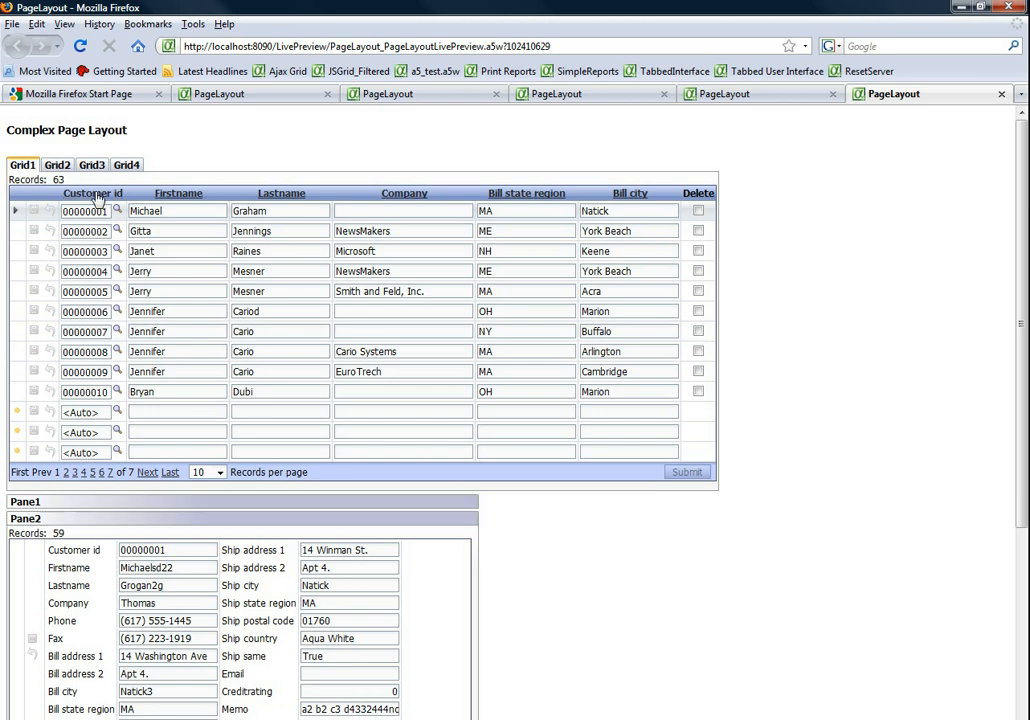
{"action": "left_click", "coordinate": [192, 195]}
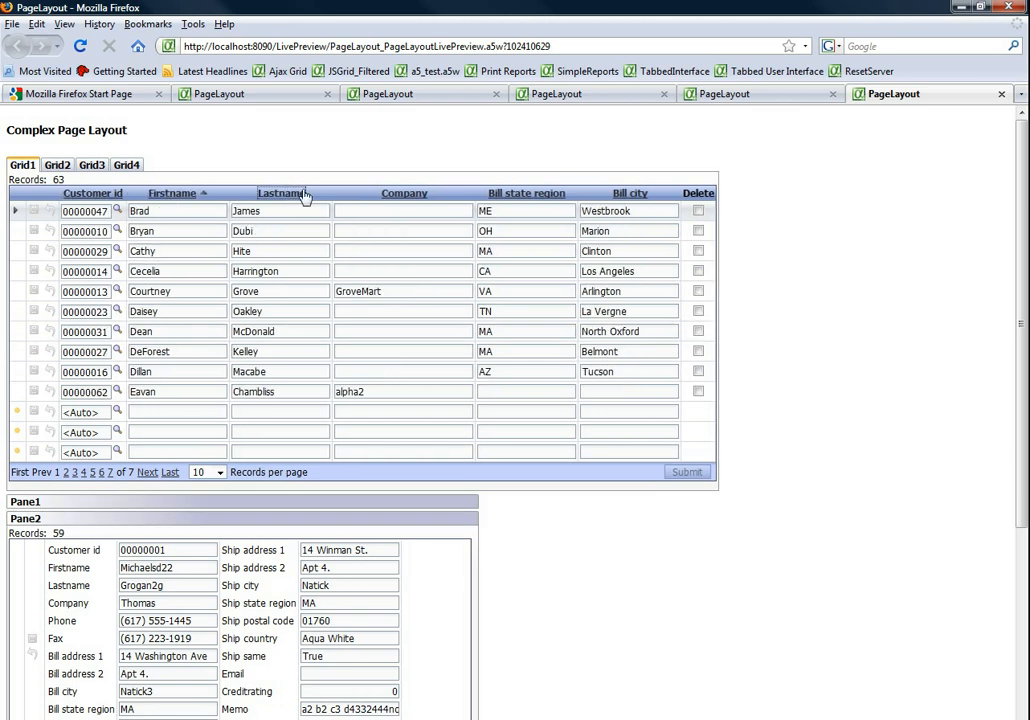
{"action": "left_click", "coordinate": [298, 195]}
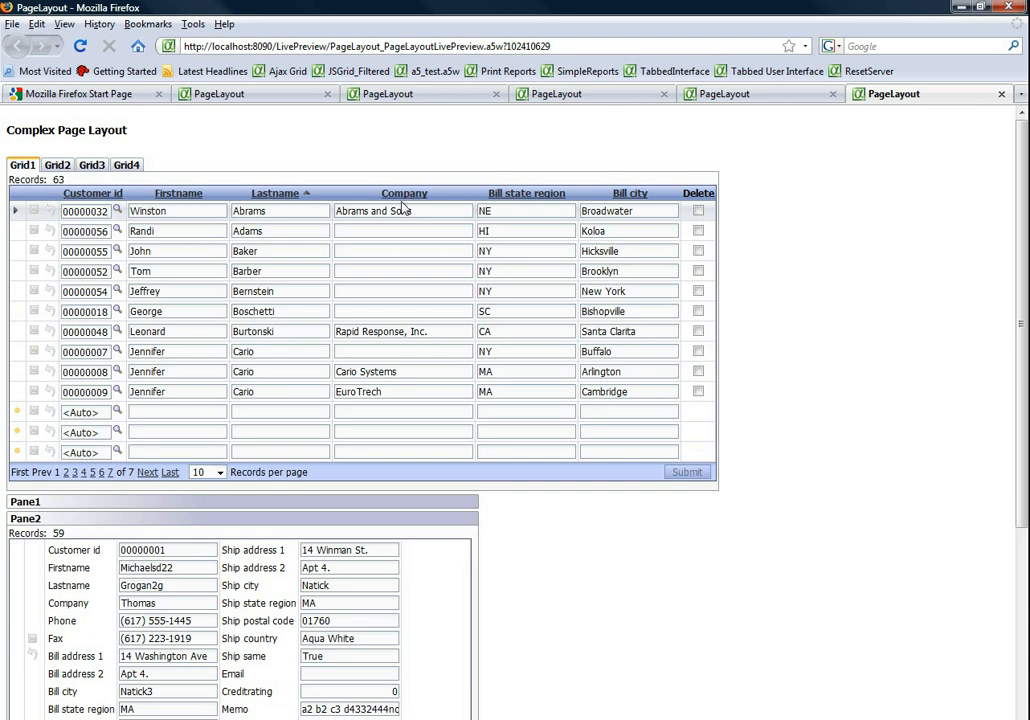